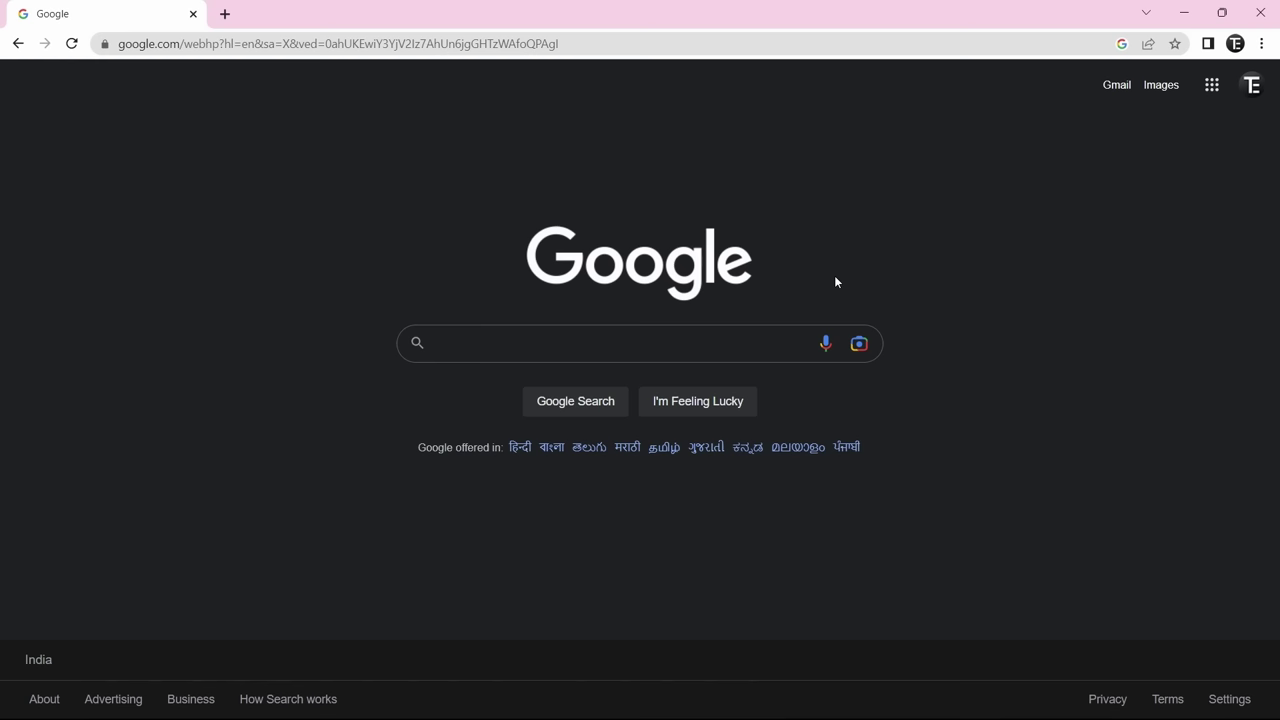
- Load sites.google.com in Chrome to reach the Google Sites start page
left_click(562, 41)
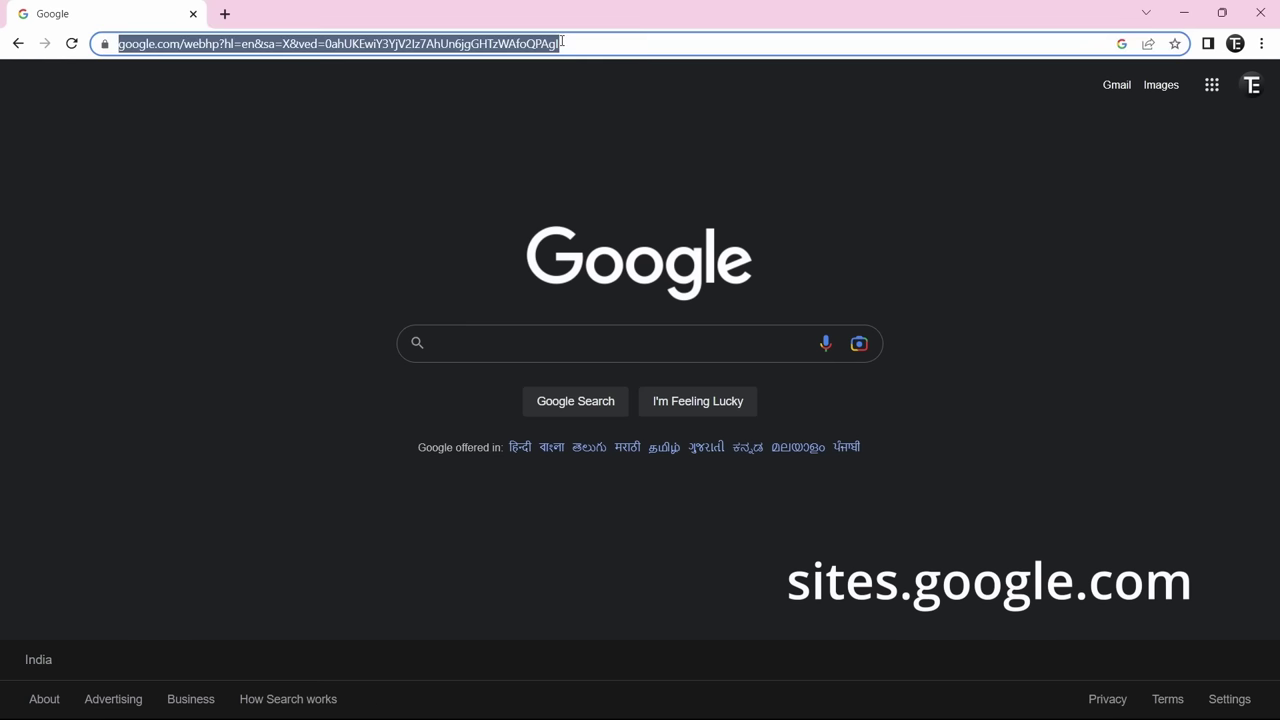
type("sites.google.com")
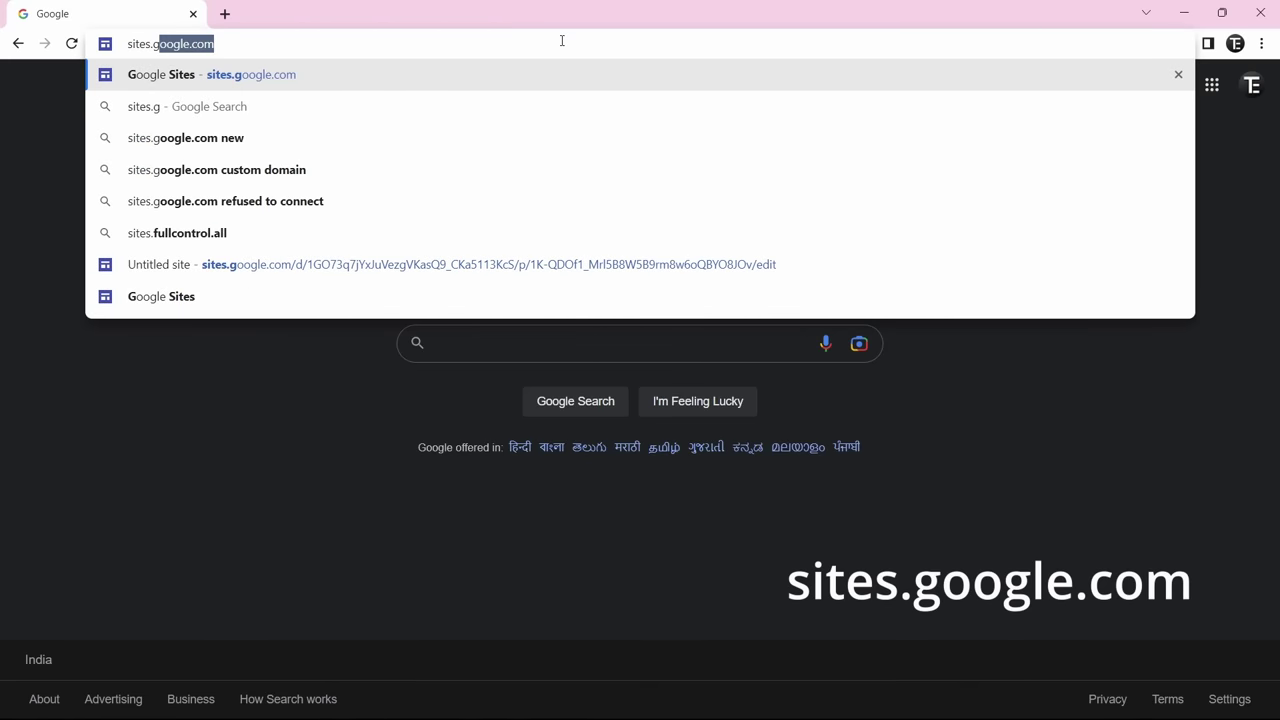
key("Return")
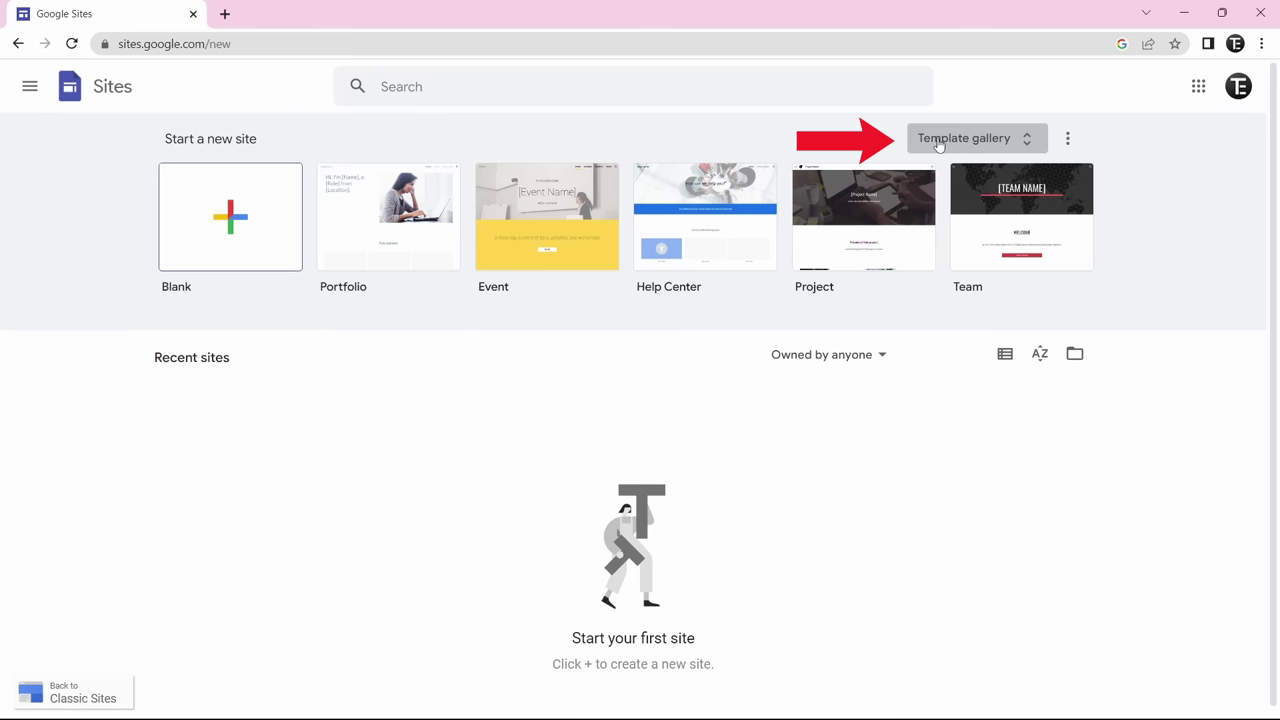
left_click(997, 149)
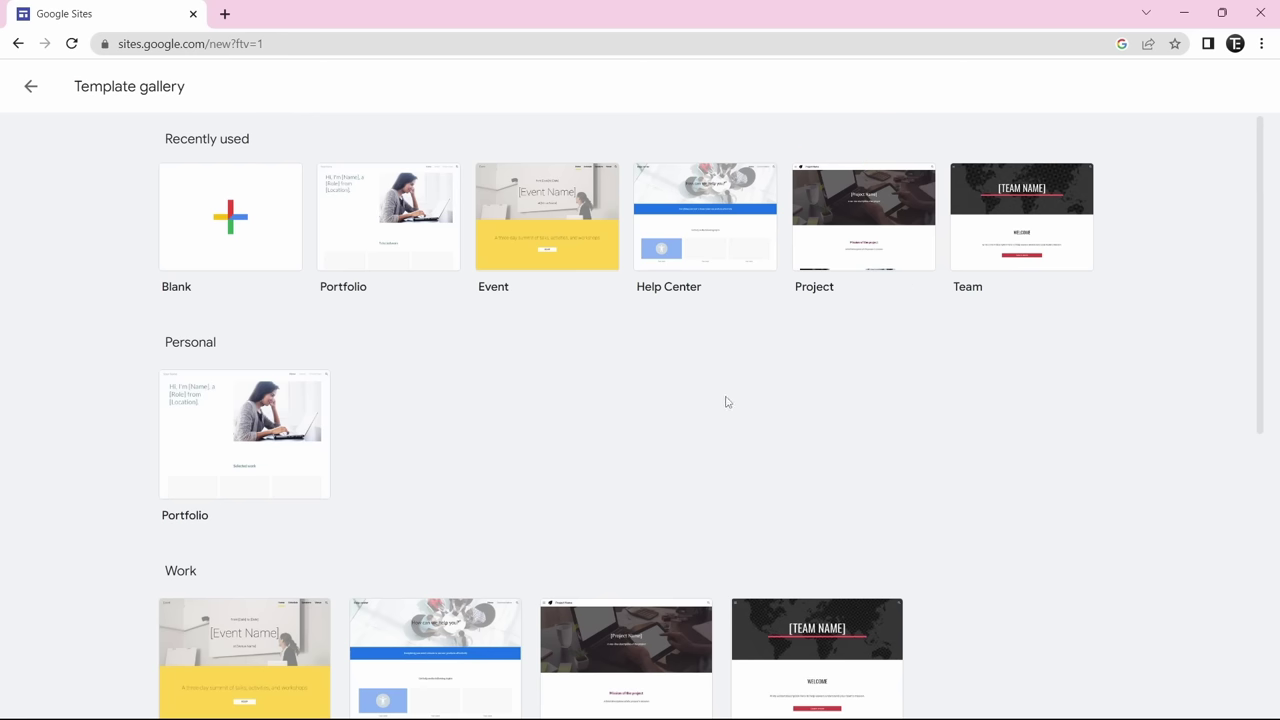
scroll(727, 402, "down", 5)
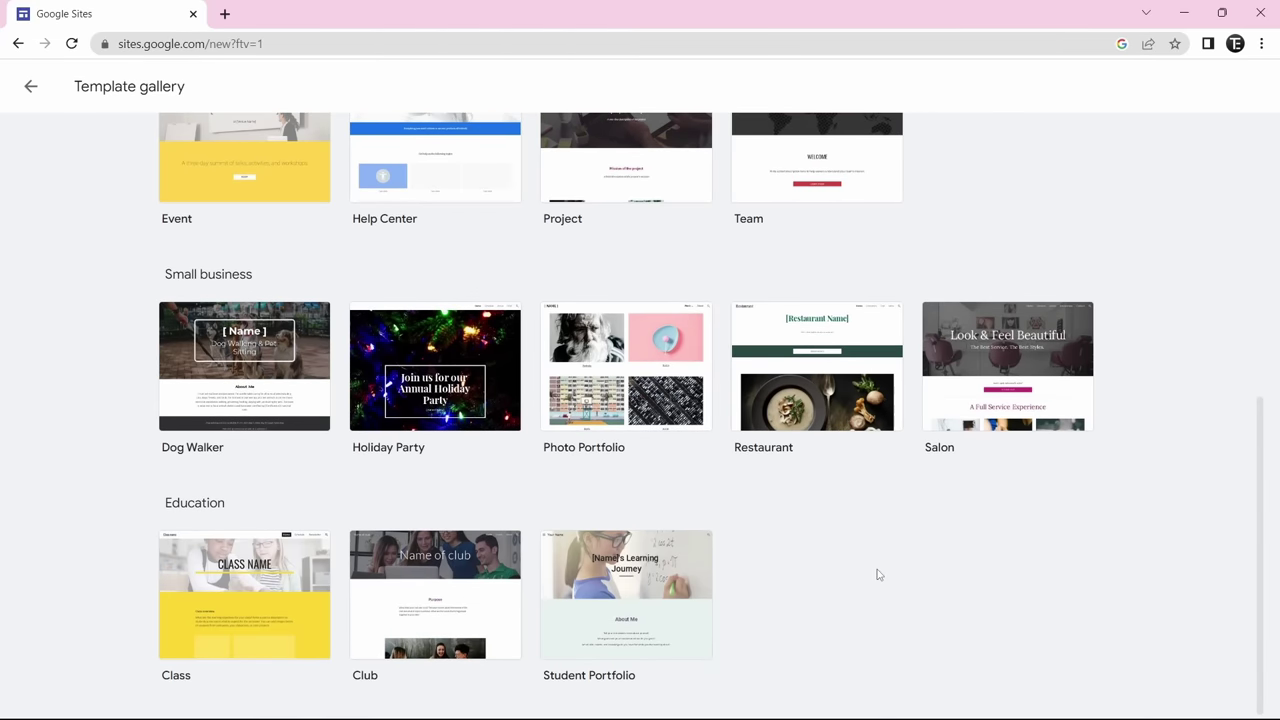
scroll(735, 378, "up", 10)
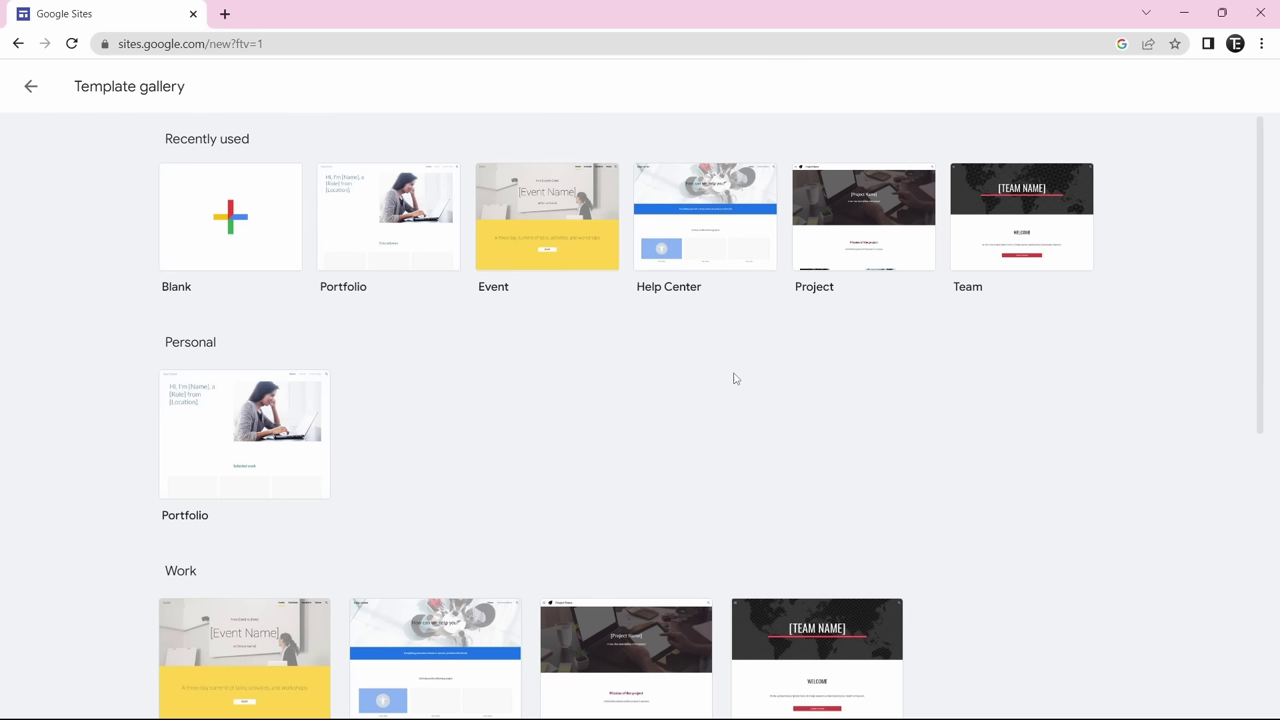
key("alt+Left")
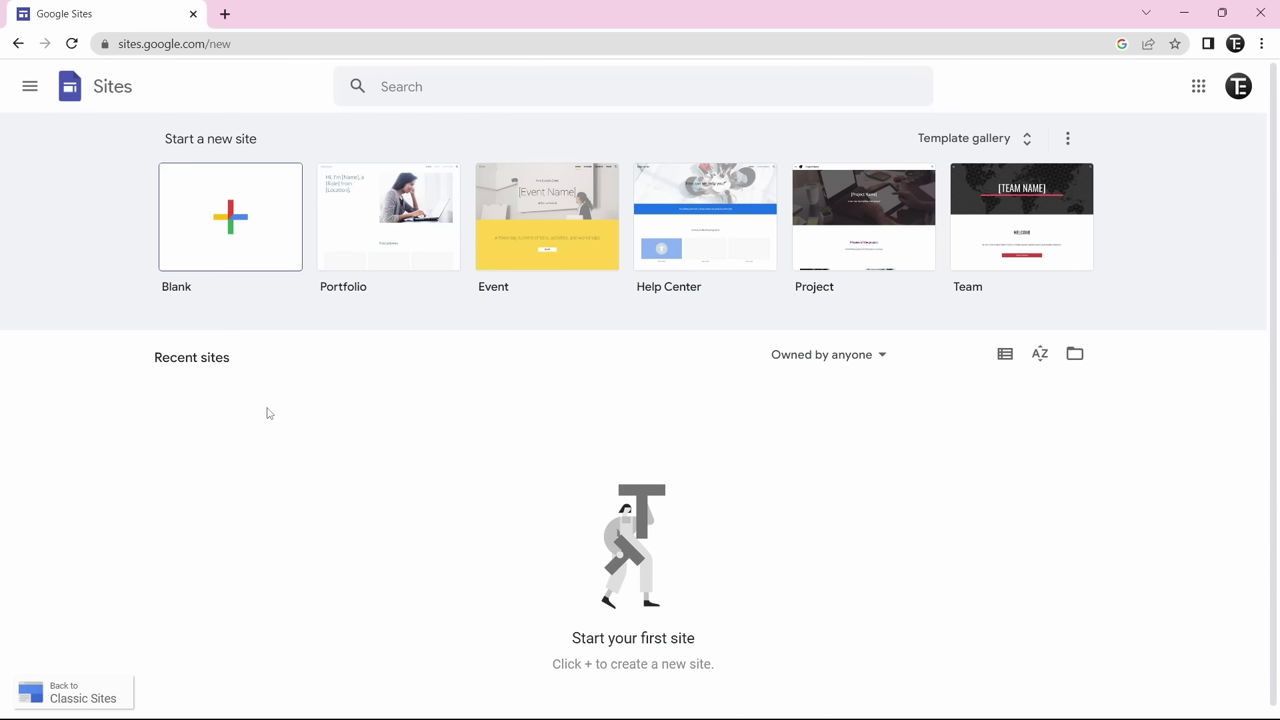
- Create a blank site and name it 'Tech is Easy'
left_click(228, 222)
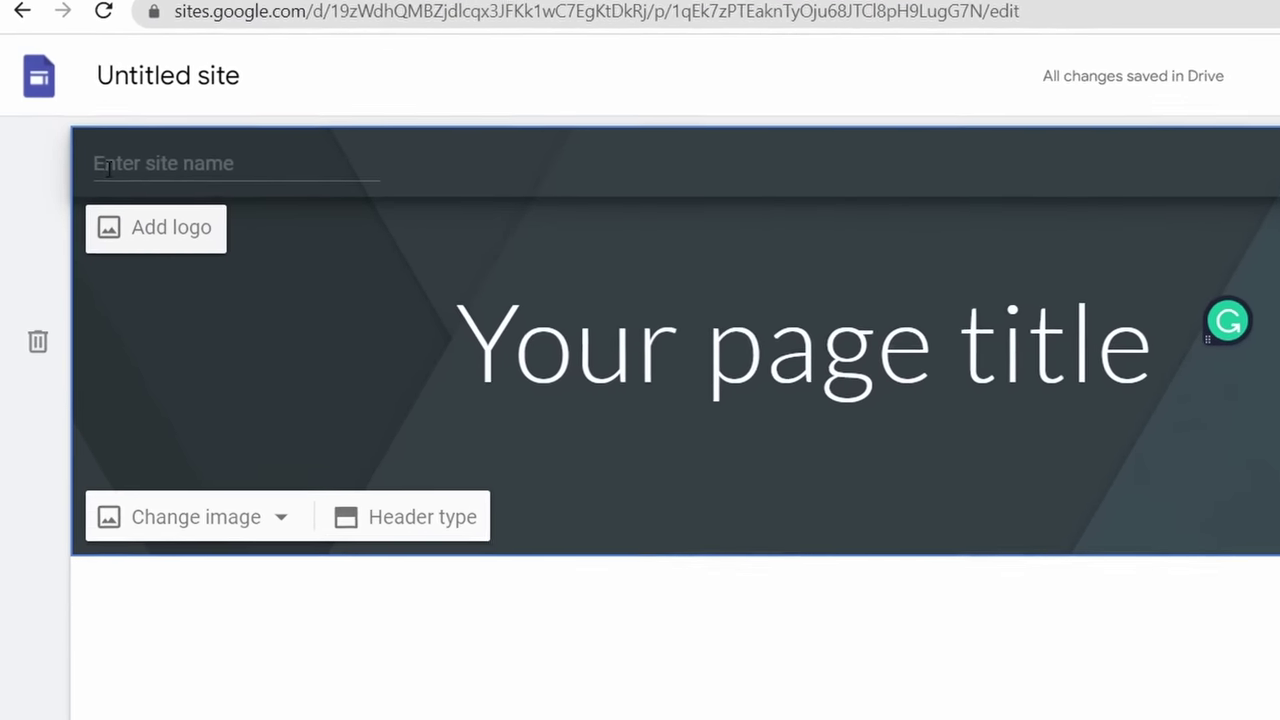
left_click(253, 163)
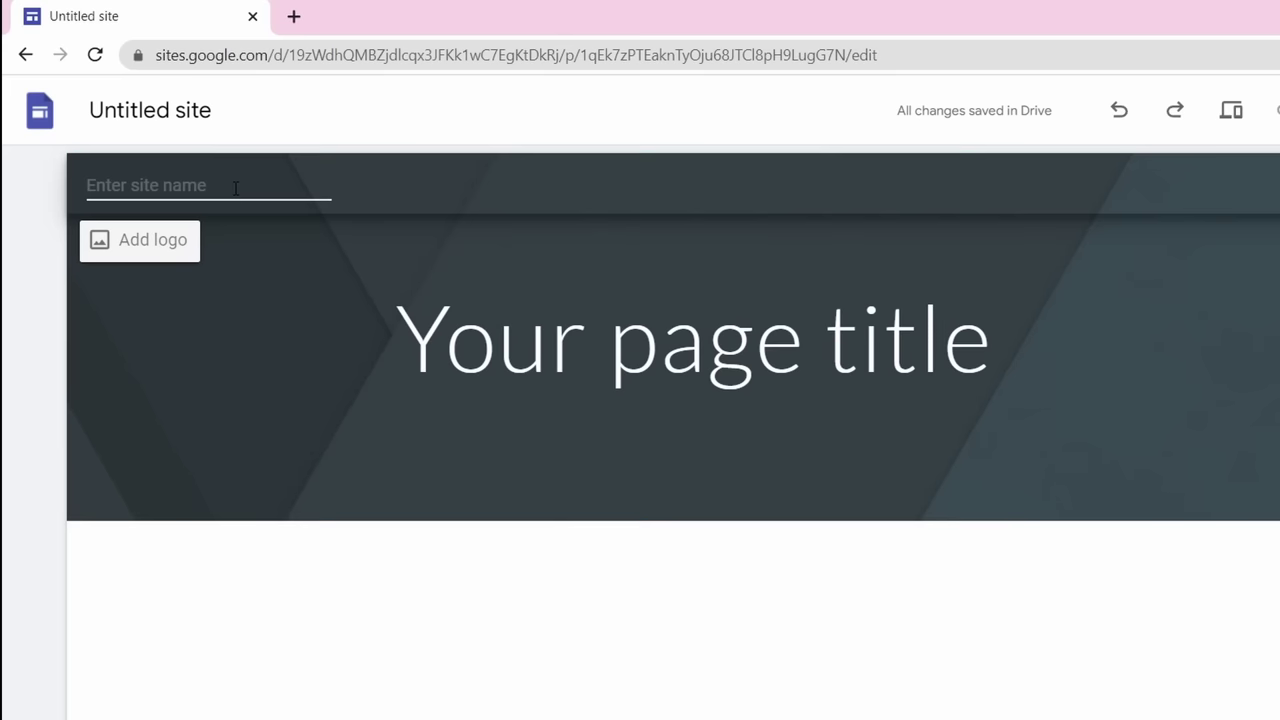
type("Tech is Easy")
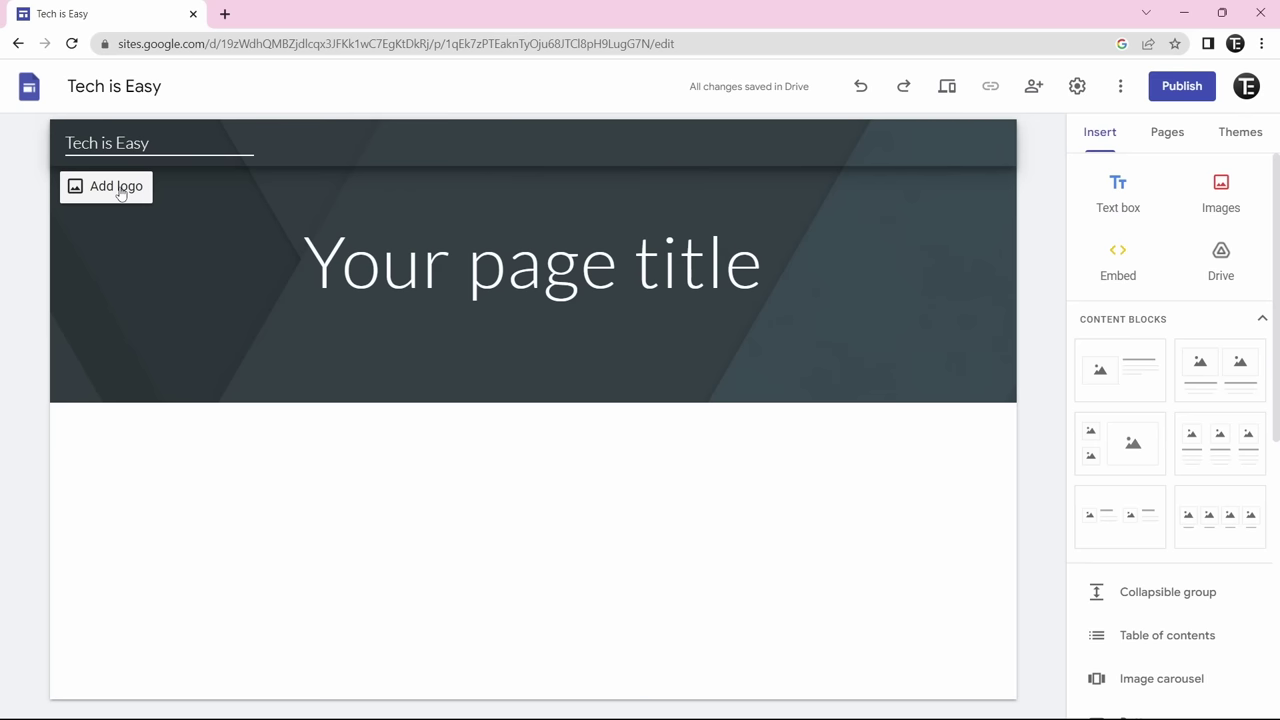
- Upload the black TE logo as the site's brand image beside the site name
left_click(119, 188)
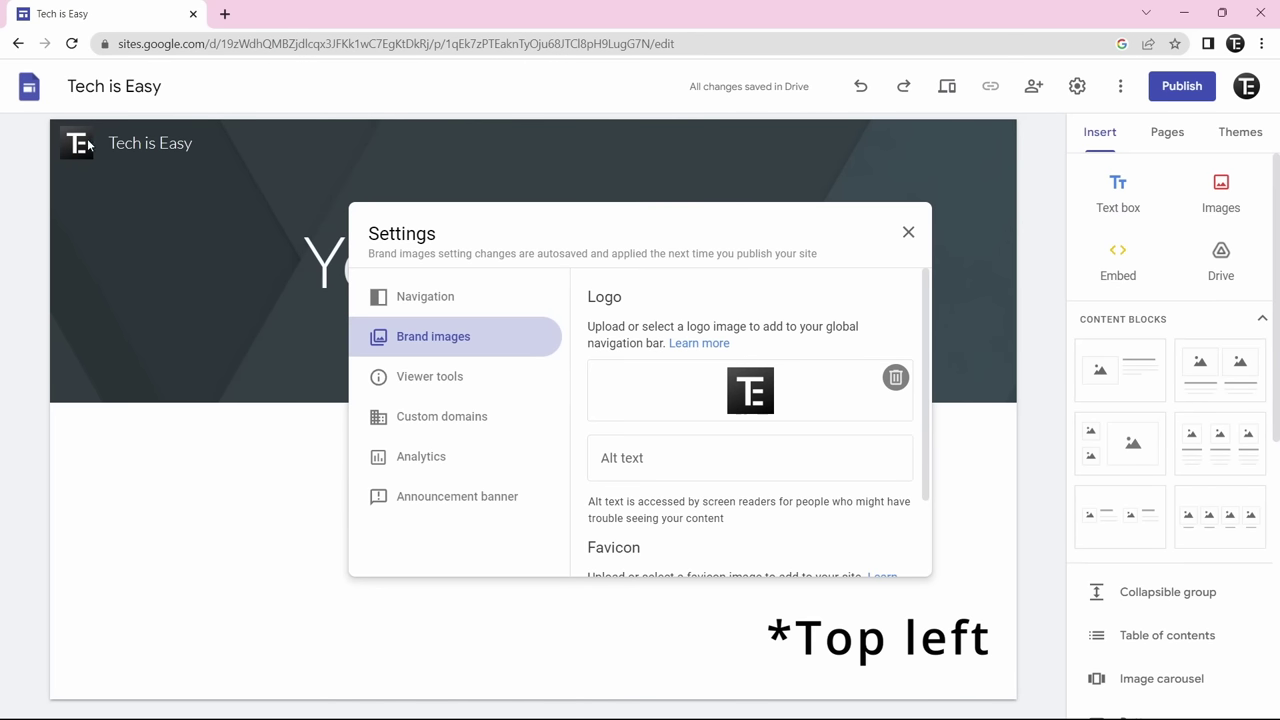
left_click(536, 148)
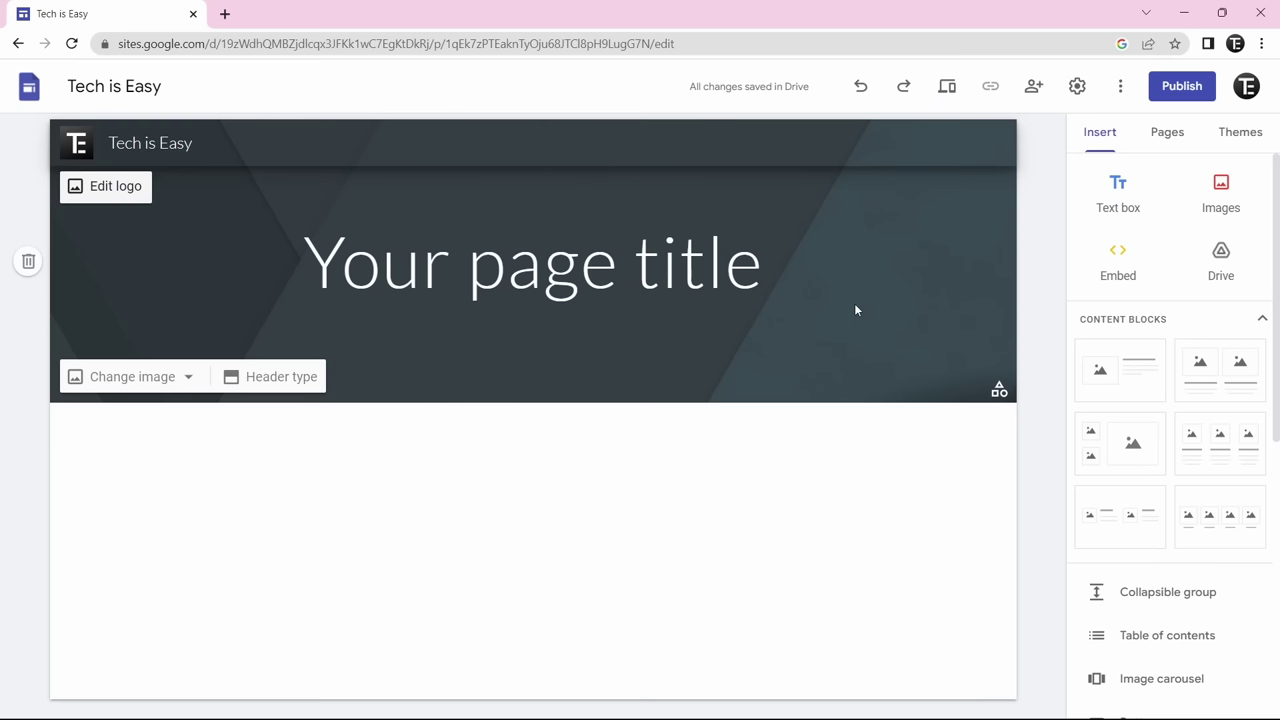
left_click(898, 356)
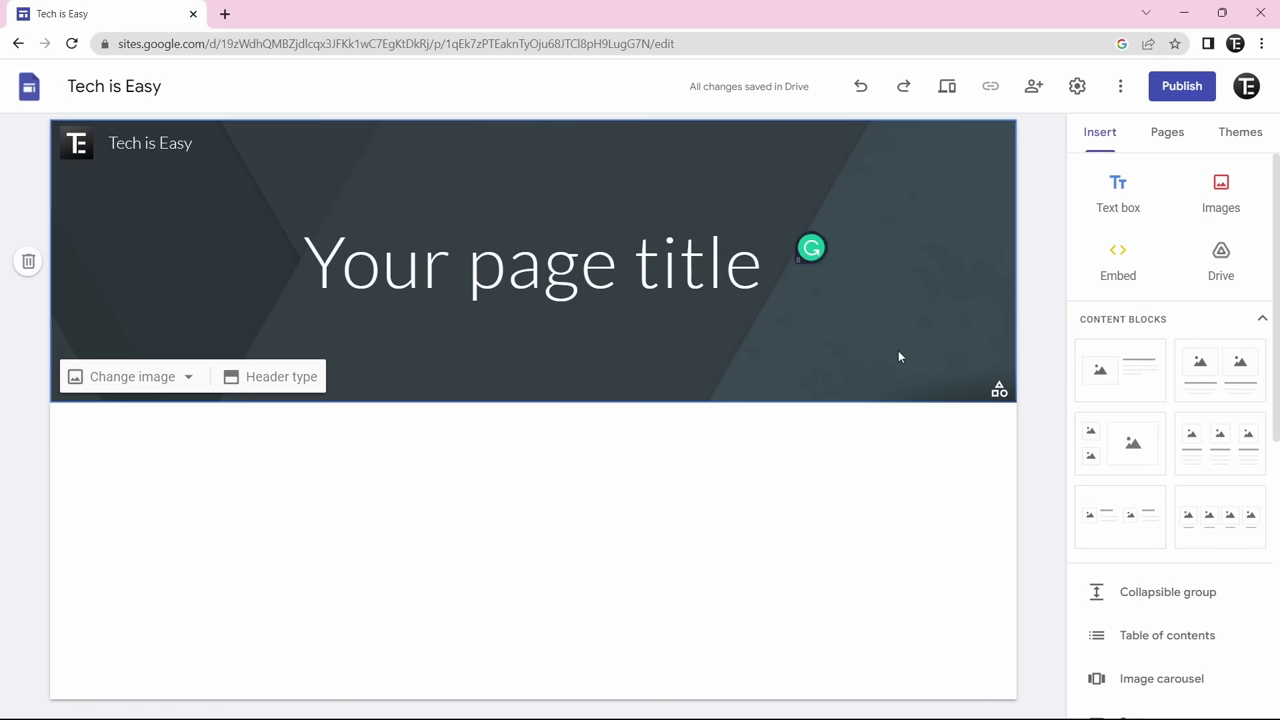
- Replace the header title with centred, bold 'TECH IS EASY' and remove the extra space before EASY
left_click(764, 262)
key("ctrl+a")
type("TECH IS EASY")
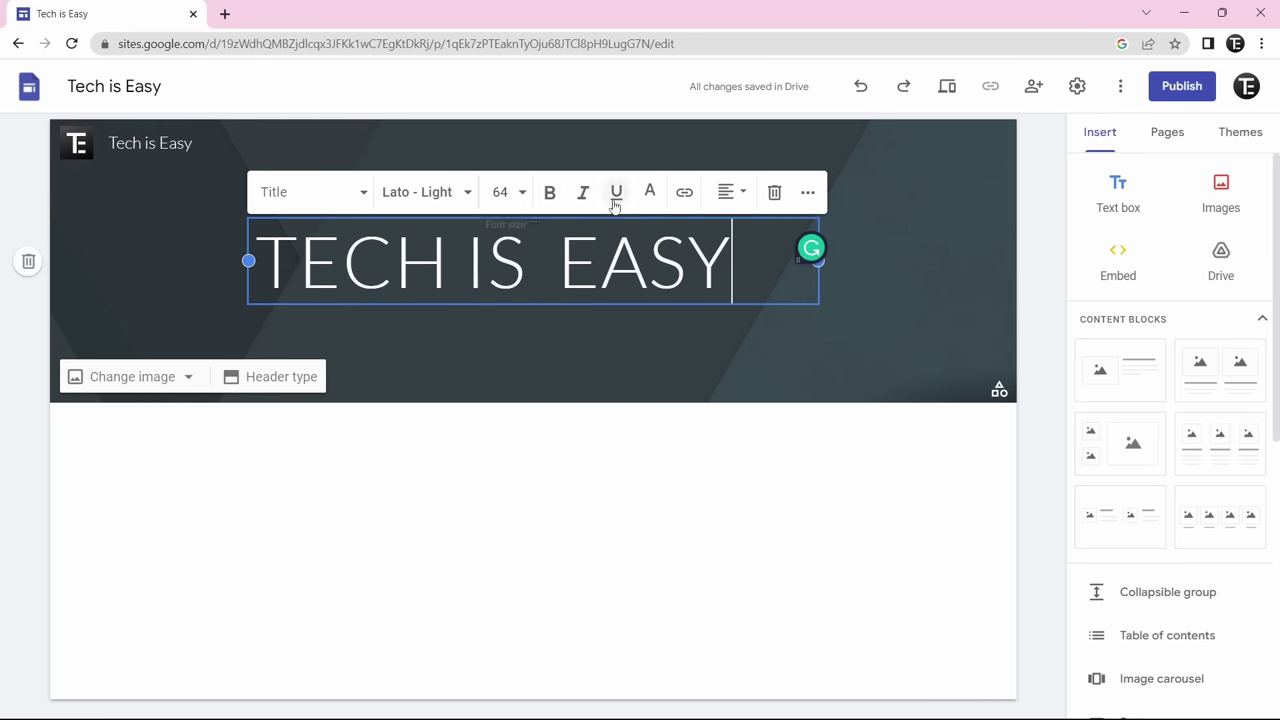
key("ctrl+a")
key("ctrl+shift+e")
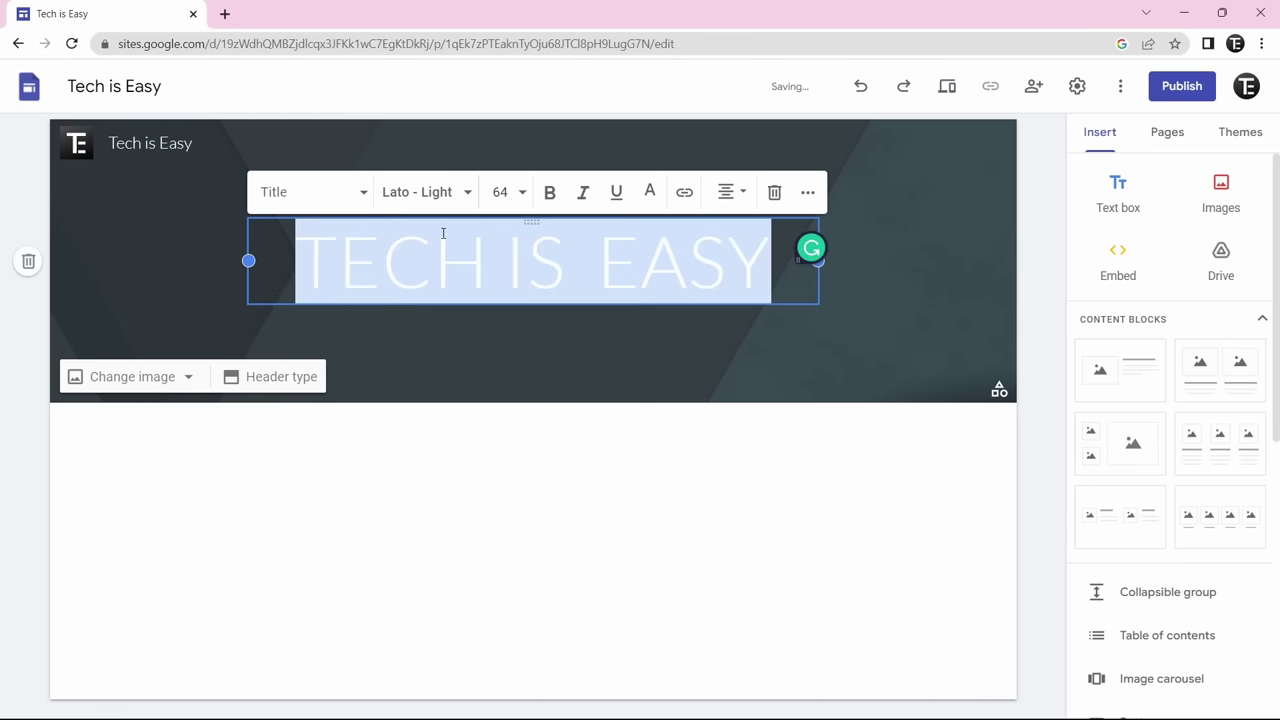
left_click(549, 196)
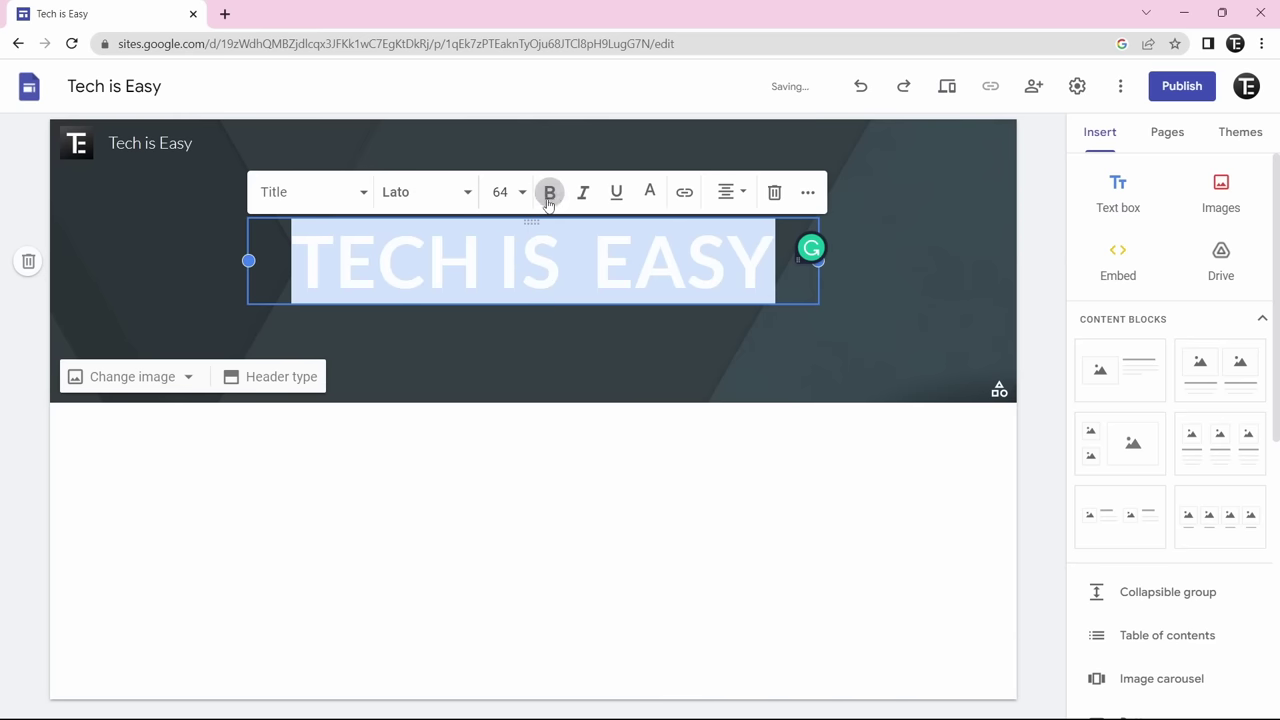
left_click(616, 350)
left_click(598, 262)
key("BackSpace")
left_click(632, 356)
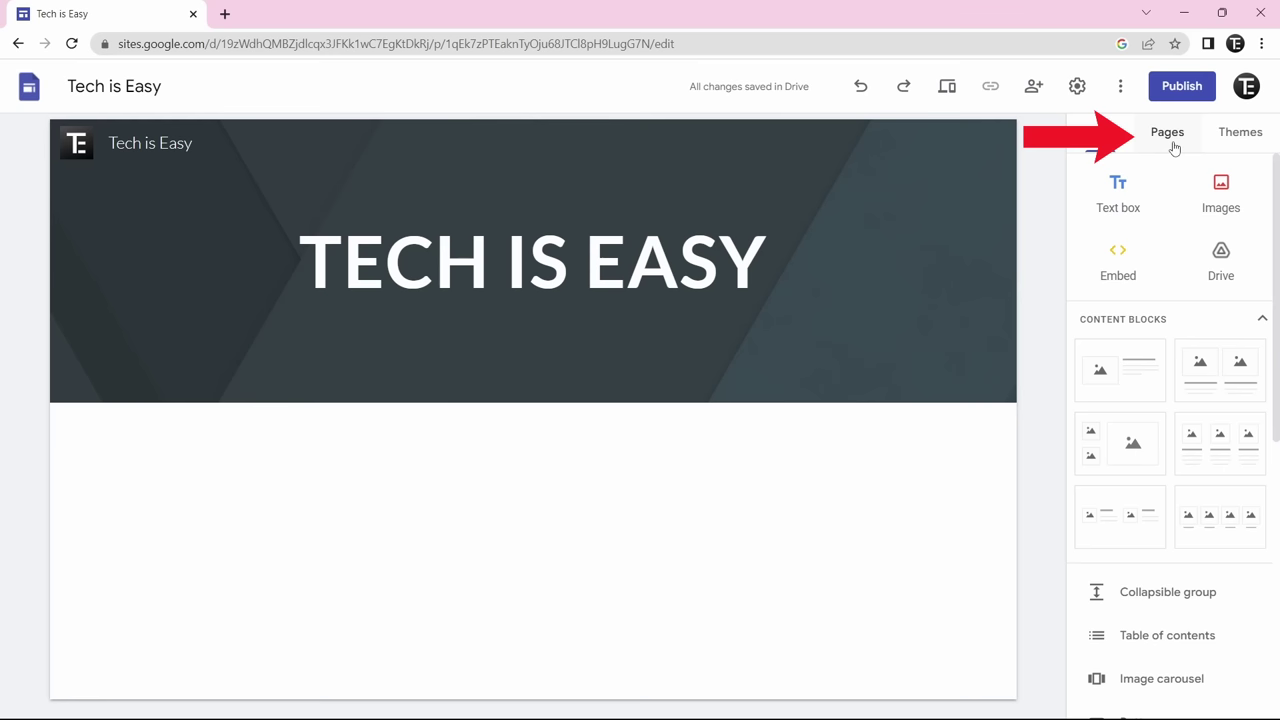
- Add Videos, About Us and Contact pages, then return to the Home page
left_click(1172, 140)
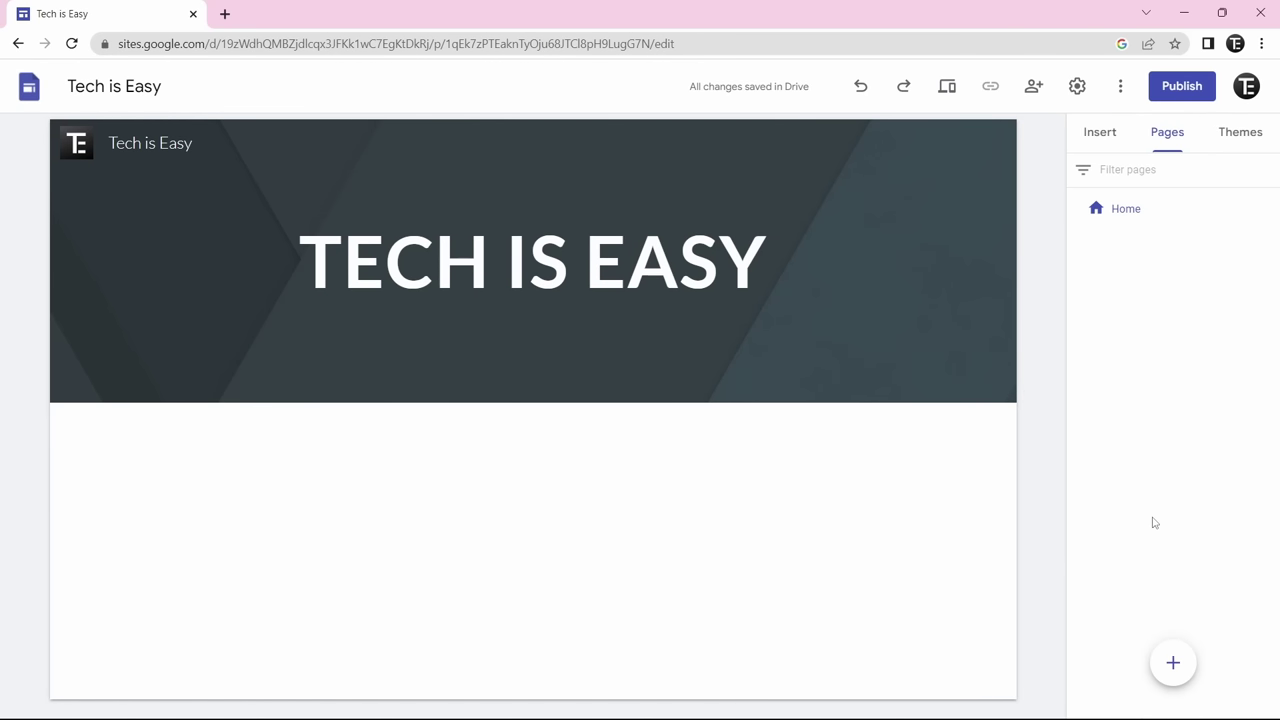
mouse_move(1173, 670)
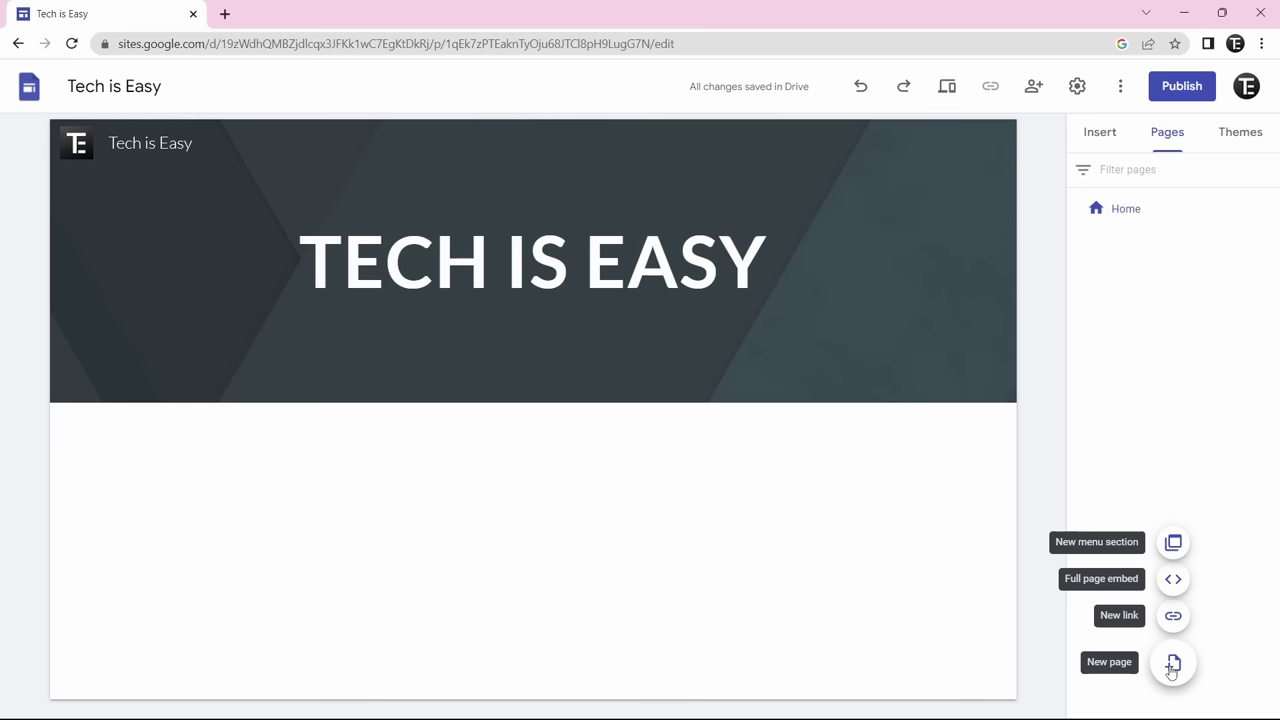
left_click(1172, 664)
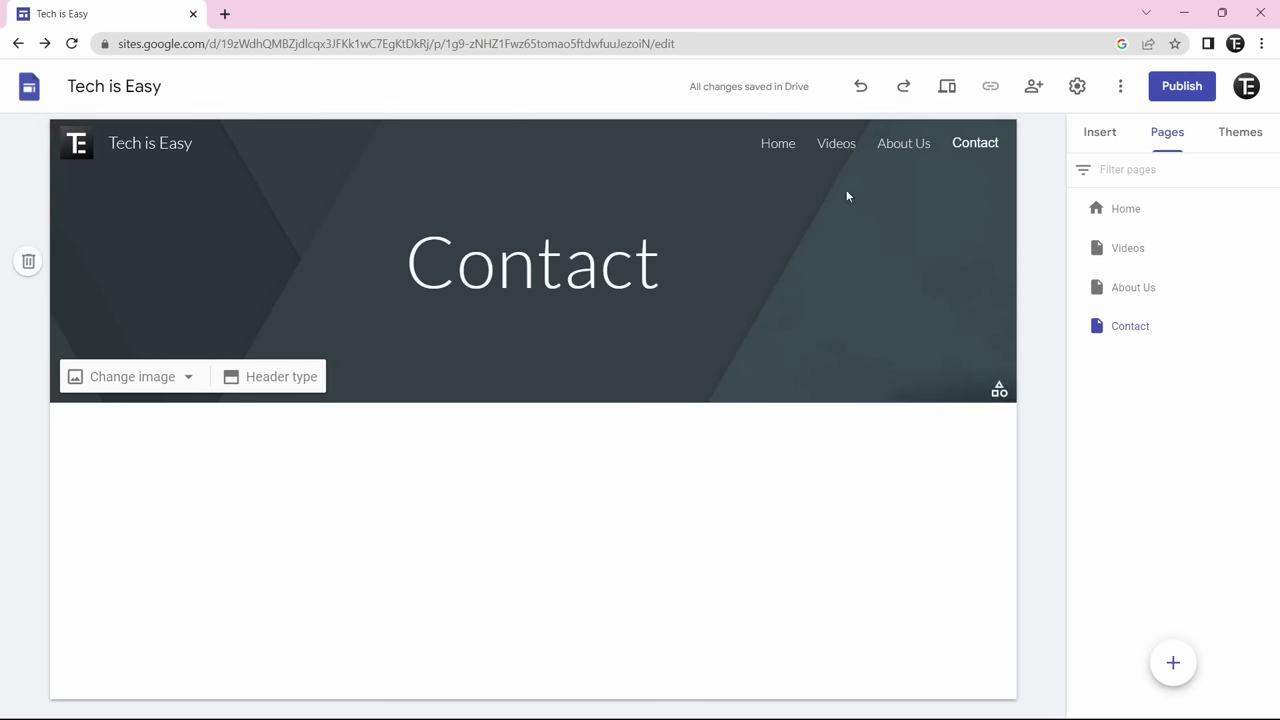
left_click(779, 146)
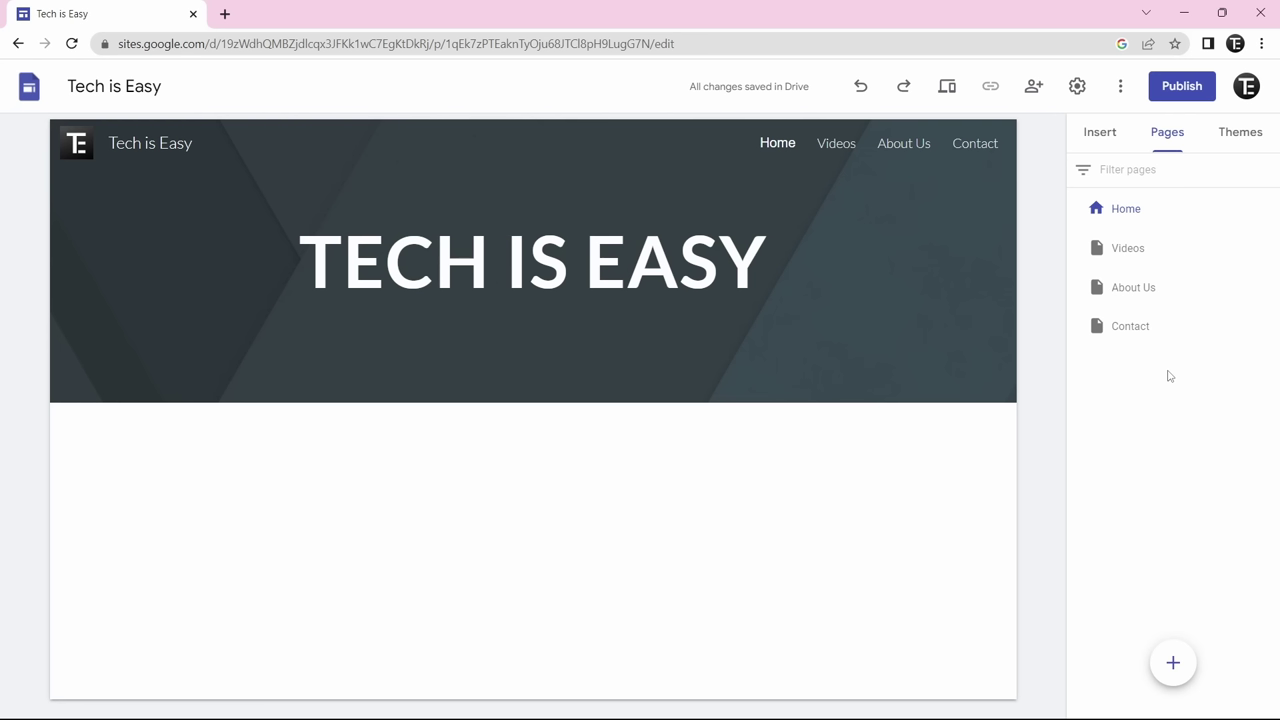
mouse_move(1243, 246)
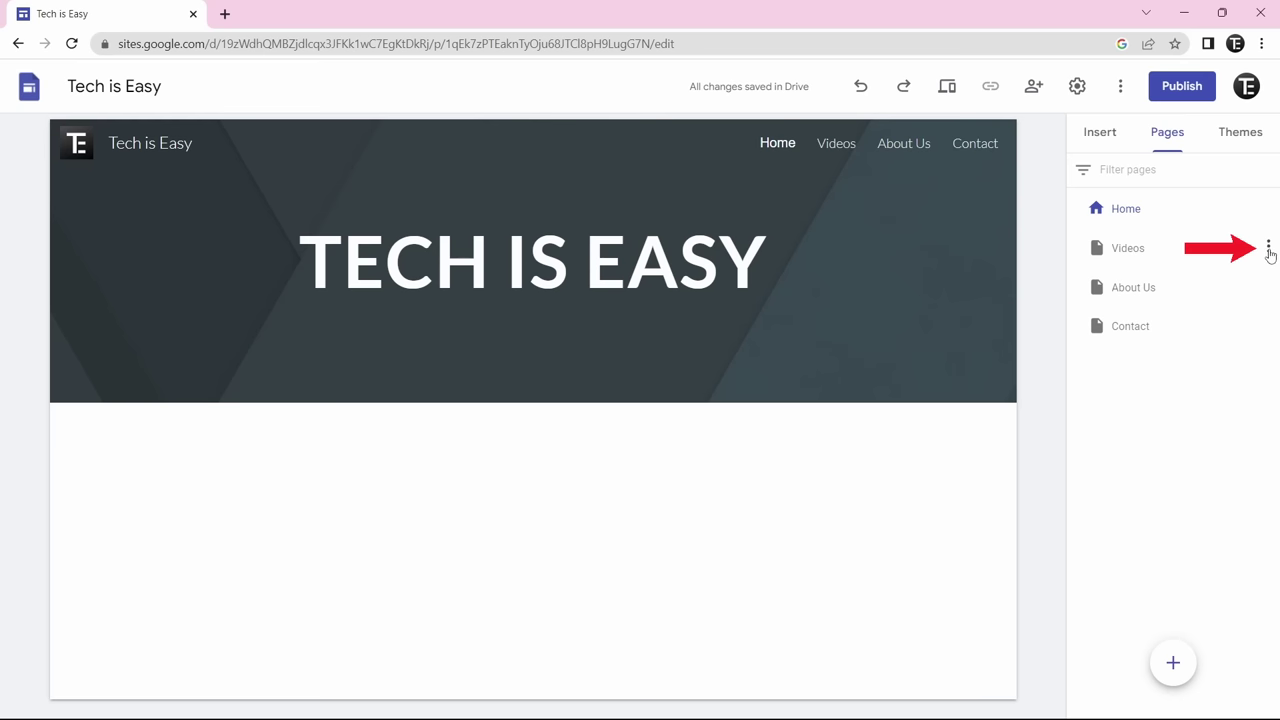
- Add a 'Tutorial' subpage under Videos and move About Us below Contact
left_click(1268, 248)
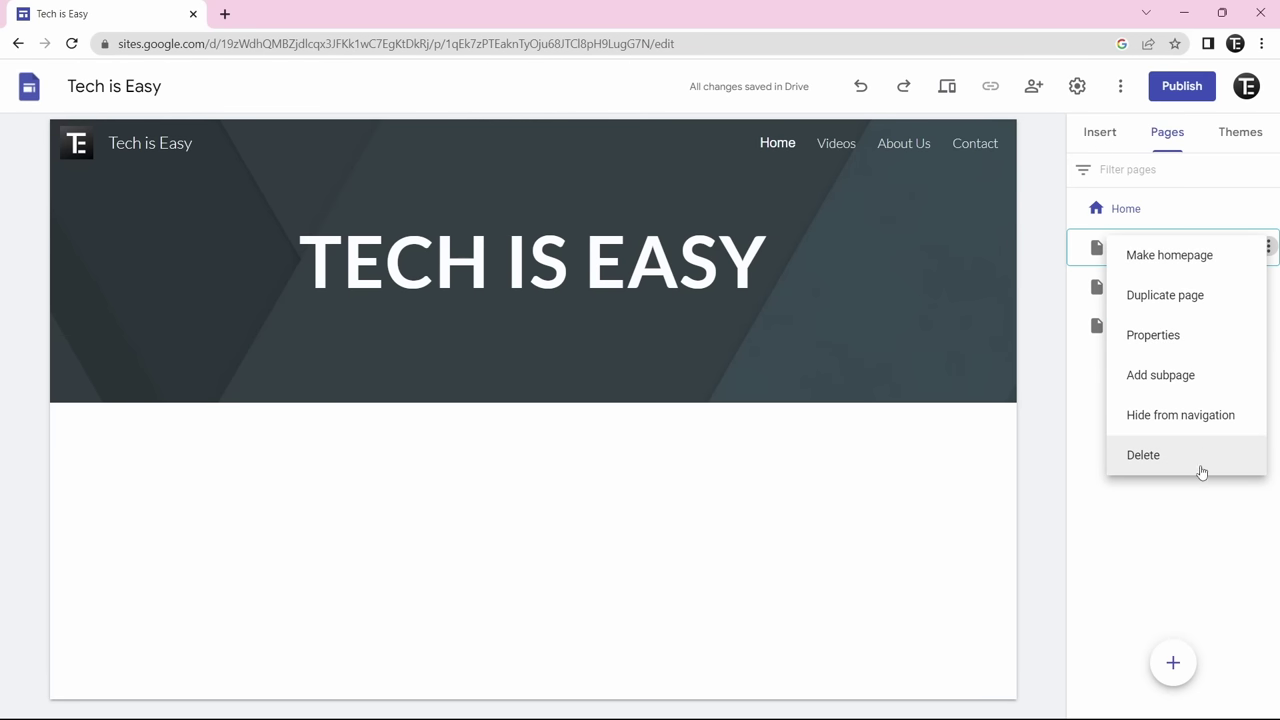
left_click(1185, 383)
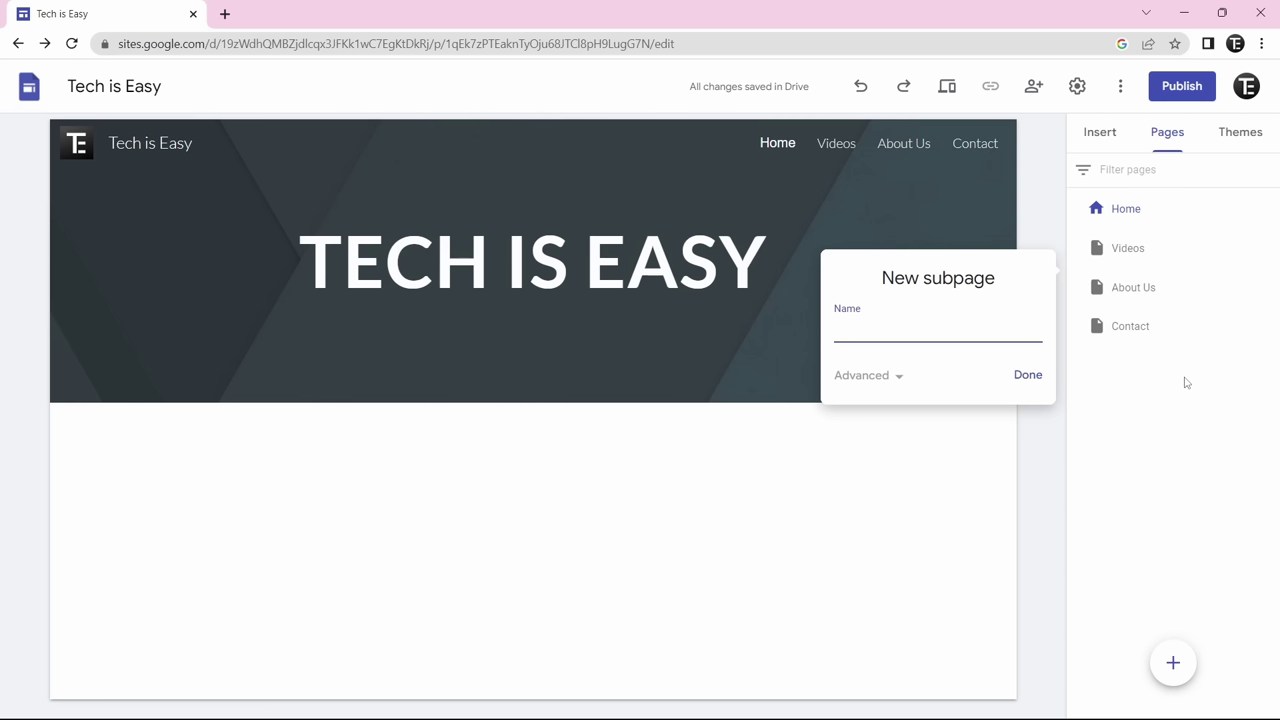
type("Tutorial")
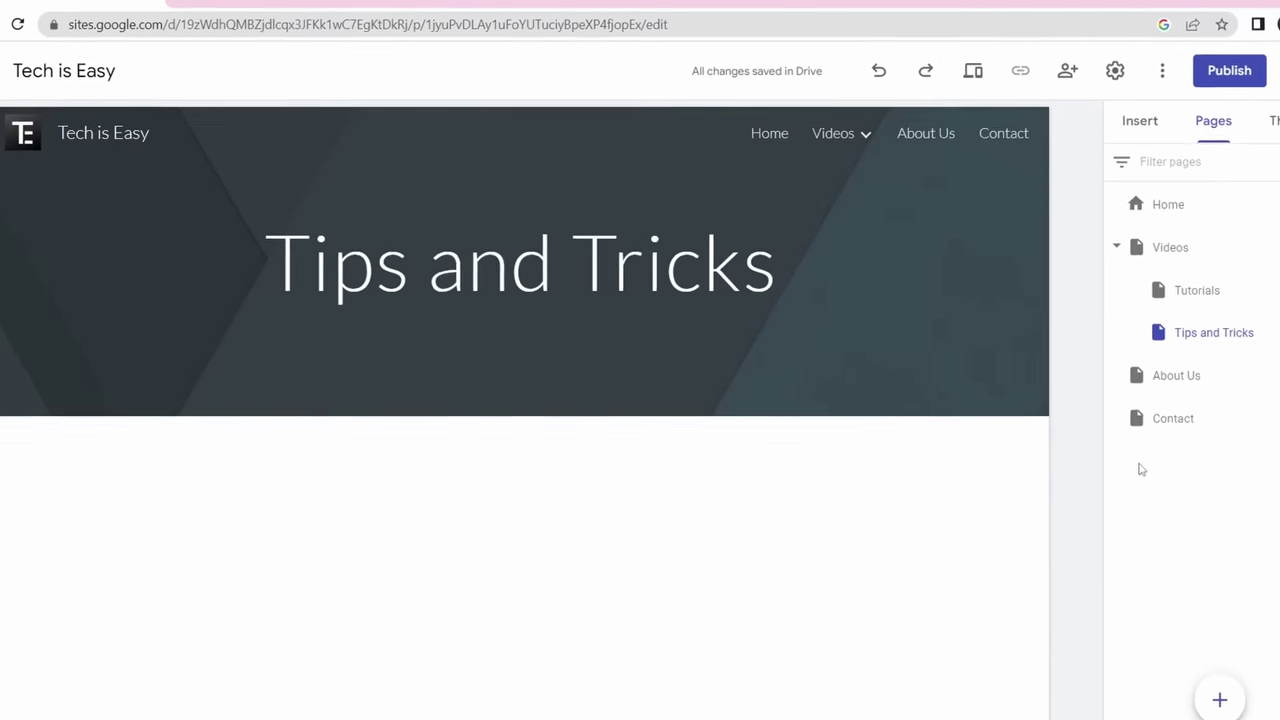
mouse_move(850, 134)
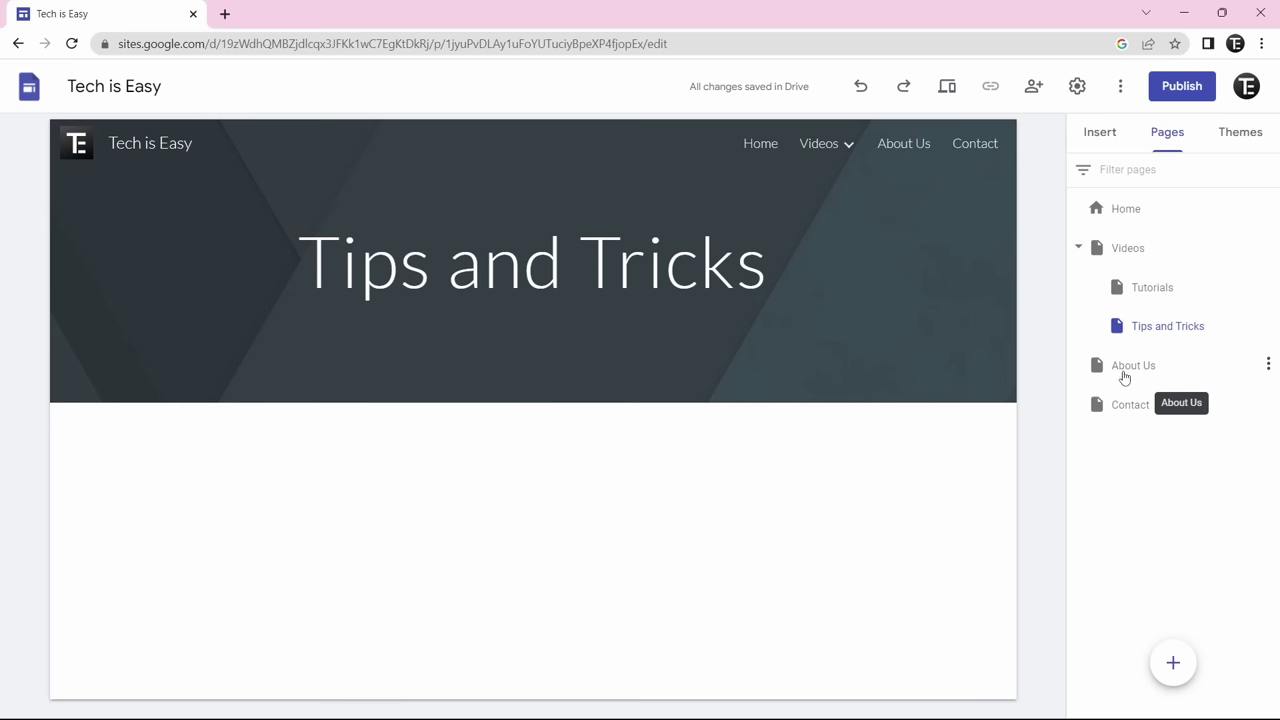
left_click_drag(1124, 377, 1117, 437)
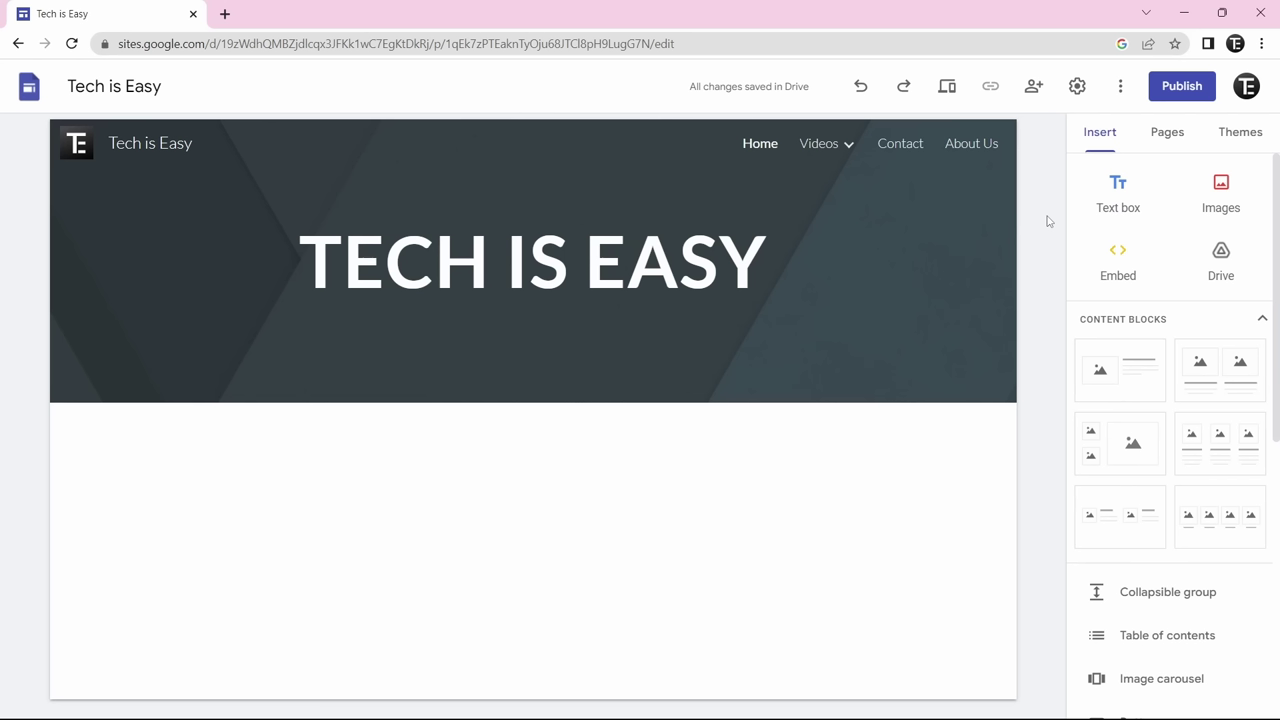
- Apply the Vision theme, trying pink, purple and green before settling on grey-blue
left_click(1237, 140)
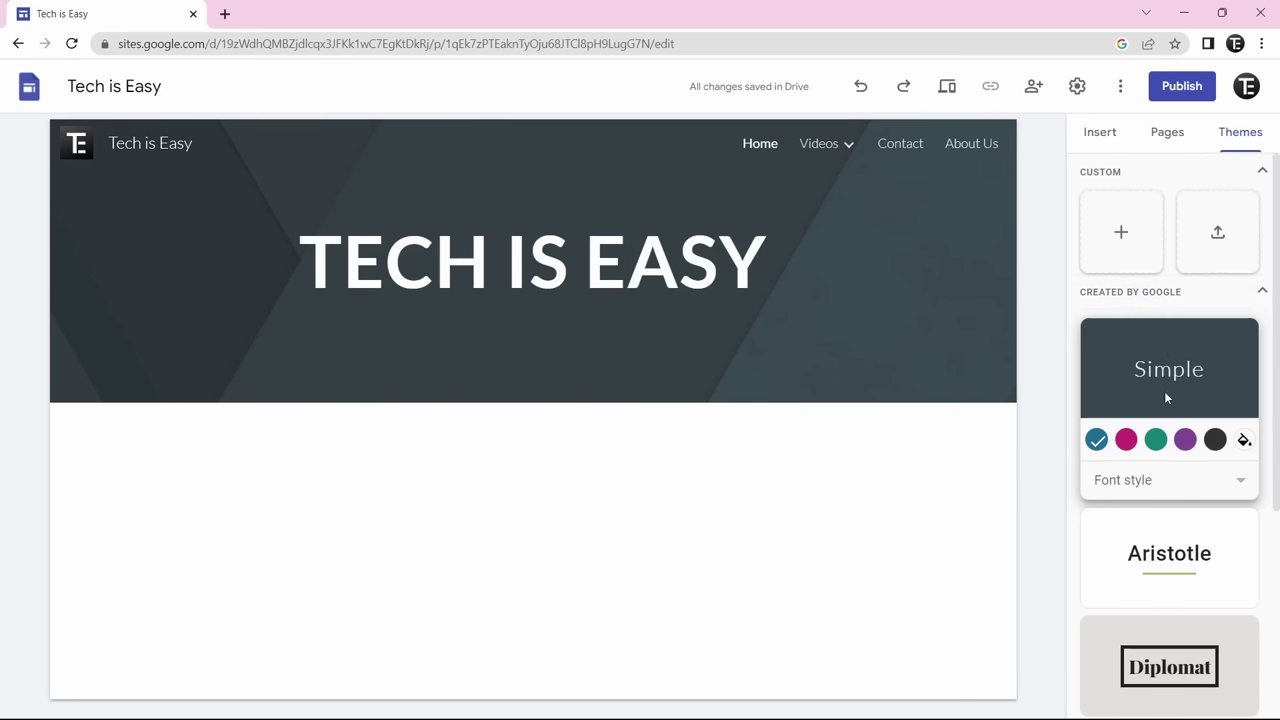
scroll(1165, 393, "down", 2)
scroll(1165, 399, "down", 2)
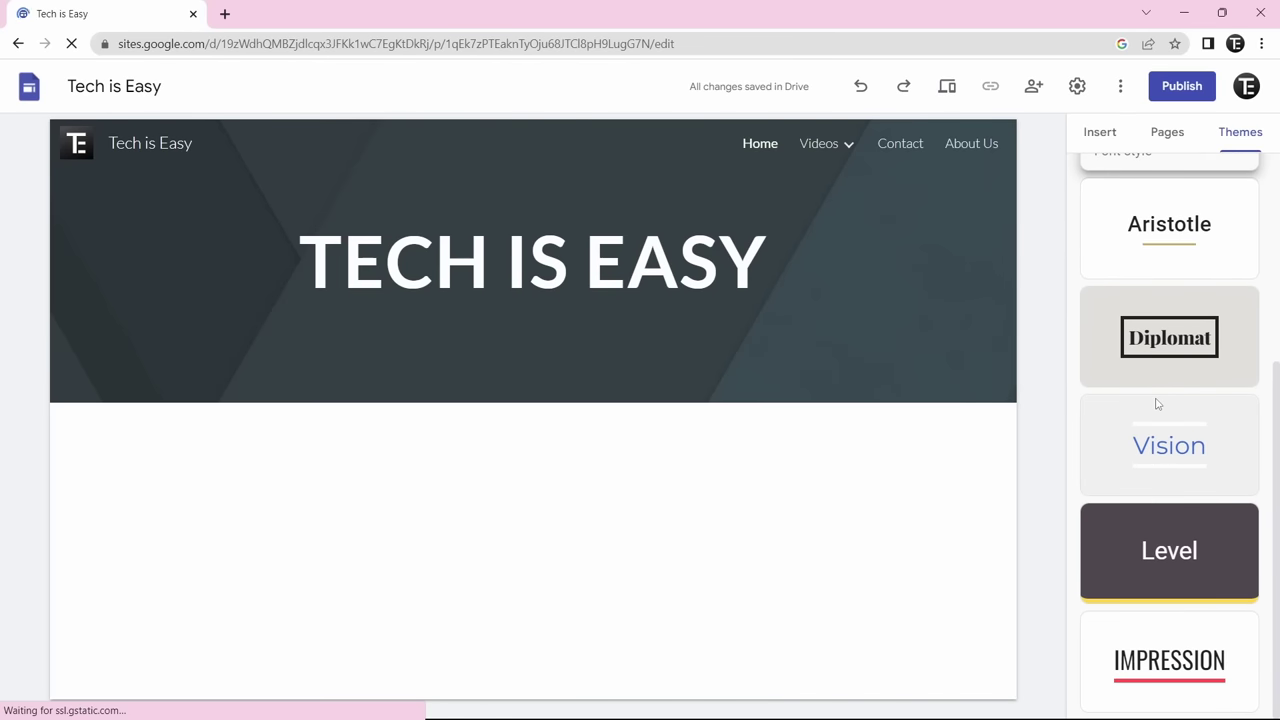
left_click(1109, 430)
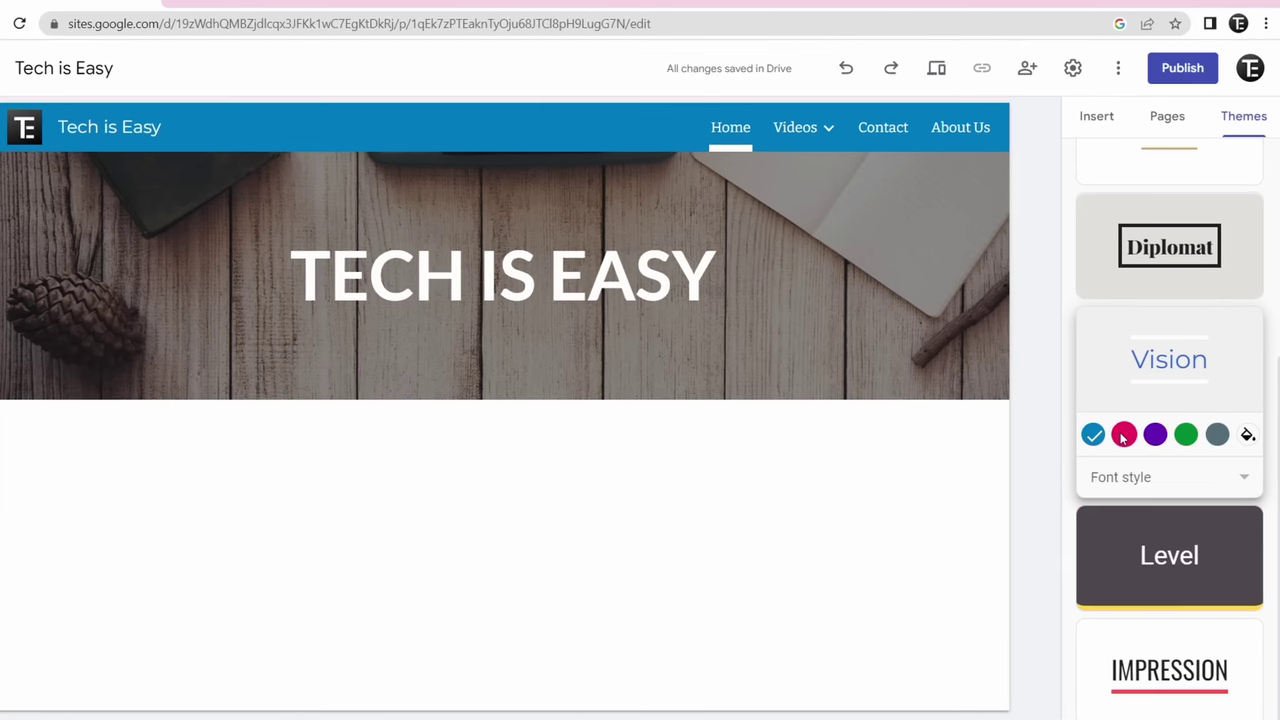
left_click(1123, 435)
left_click(1155, 434)
left_click(1186, 434)
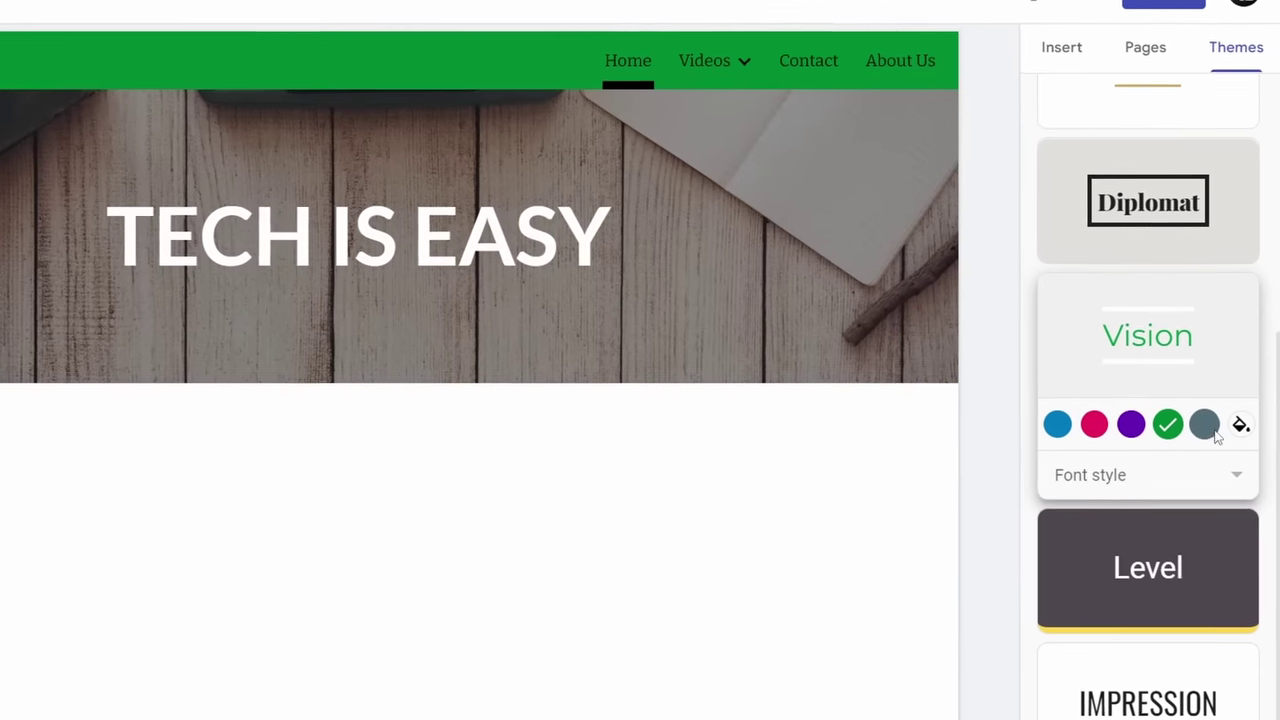
left_click(1207, 428)
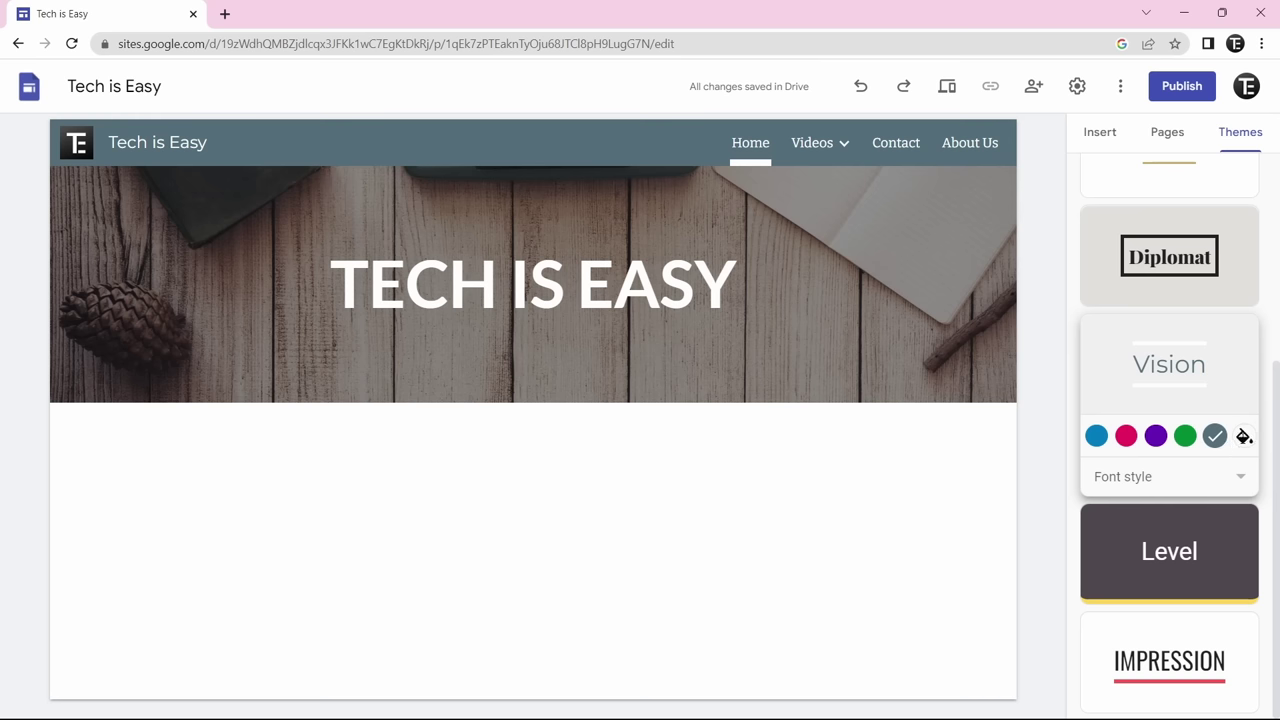
- Check the custom theme colour option, keep grey-blue, and return to the insert options
left_click(1245, 437)
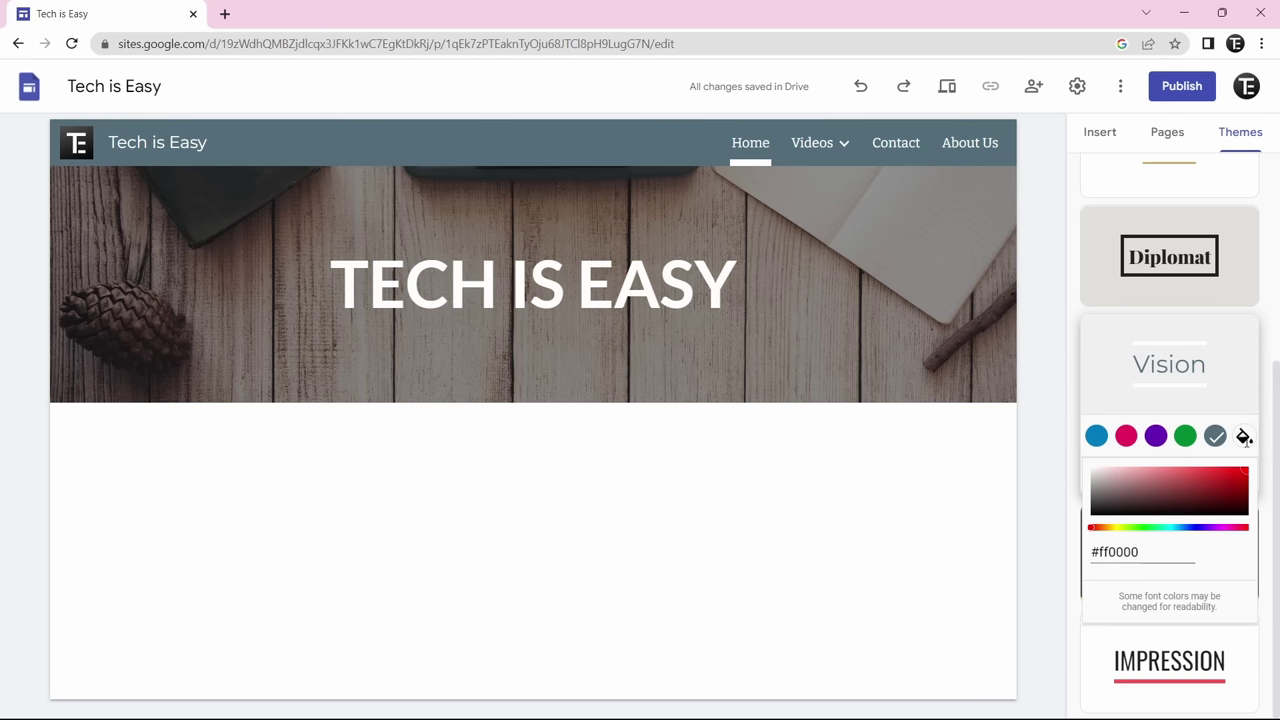
left_click(1038, 429)
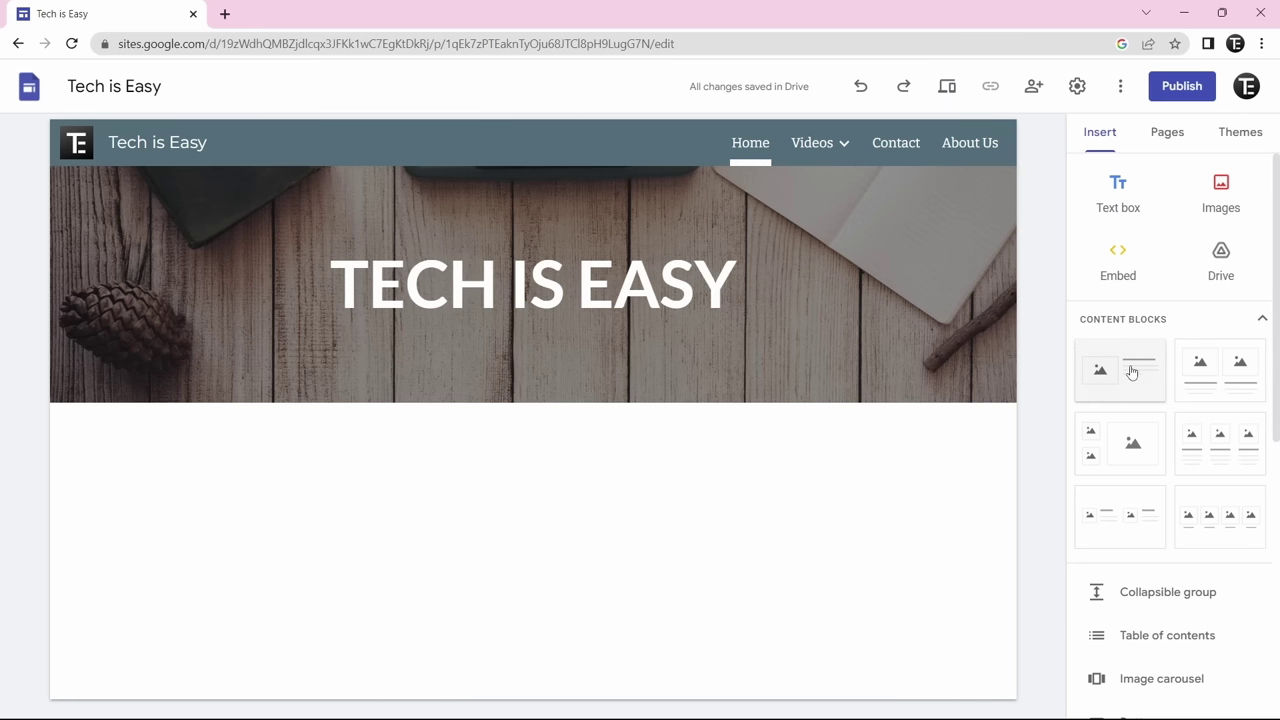
- Add a light grey image-and-text section with a YouTube video and 'Most Popular Video' heading
left_click_drag(1131, 372, 657, 461)
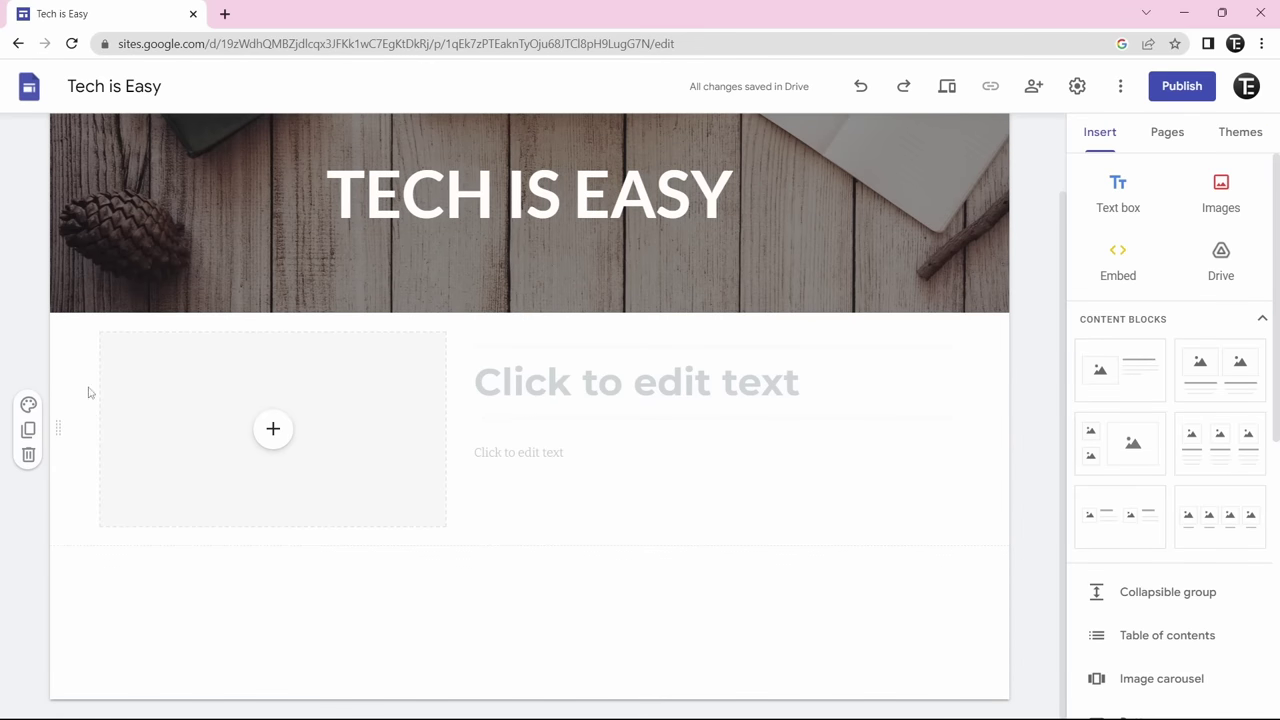
left_click(28, 406)
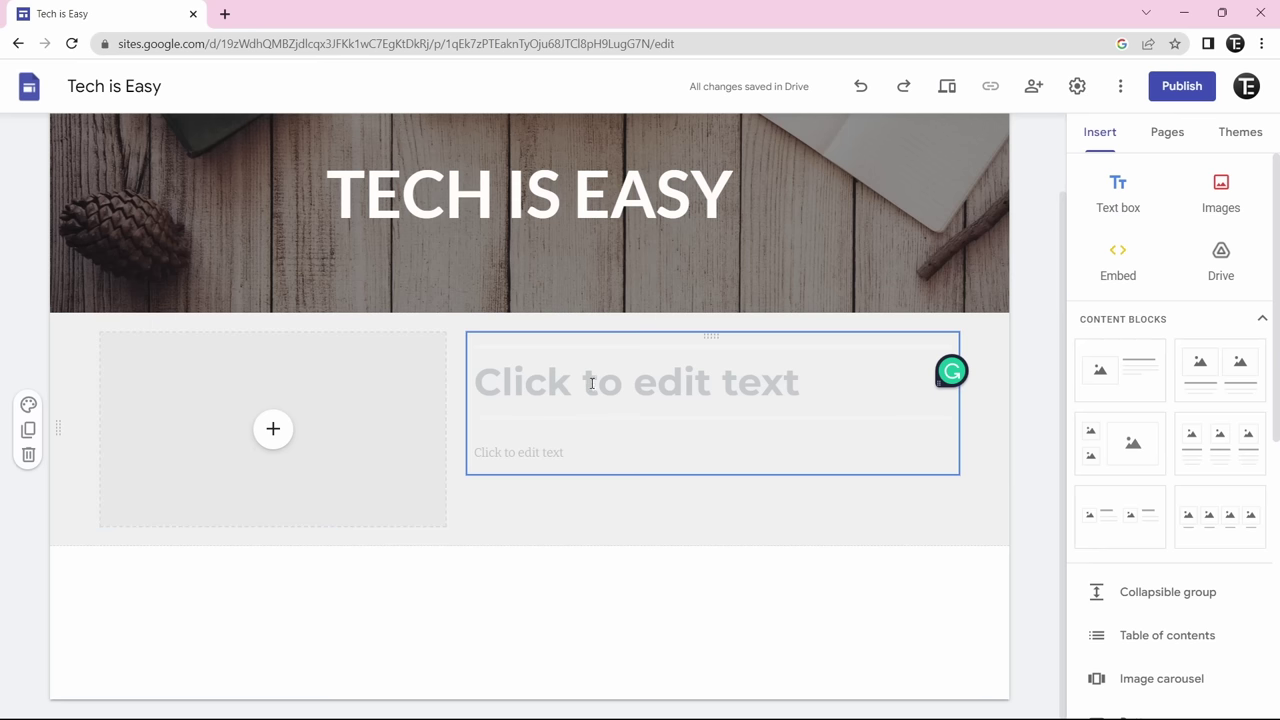
left_click(274, 432)
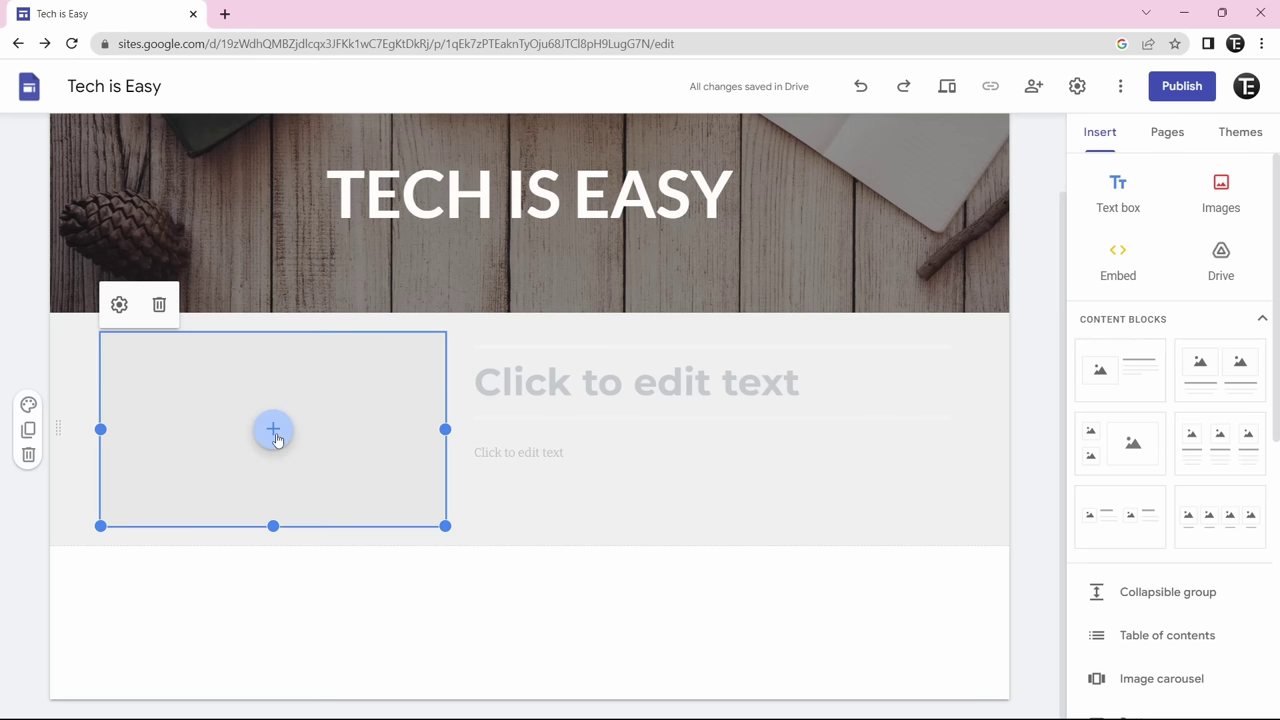
left_click(274, 432)
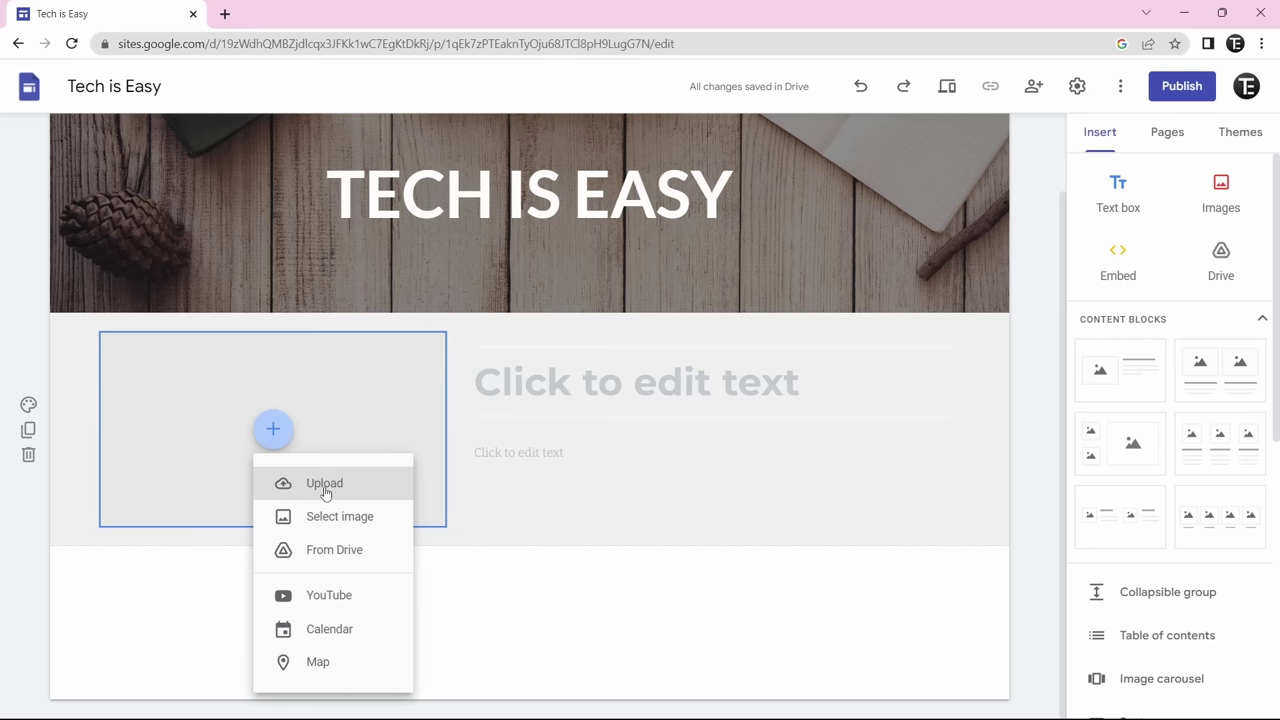
key("Escape")
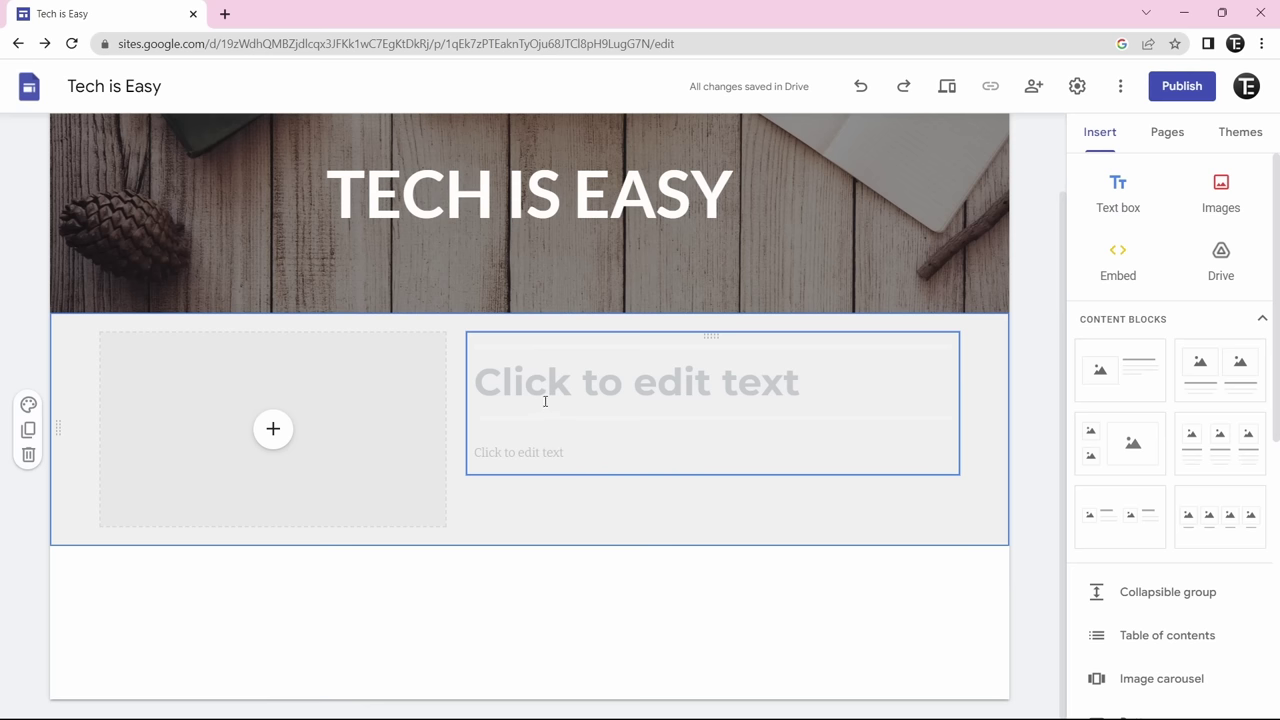
left_click(545, 401)
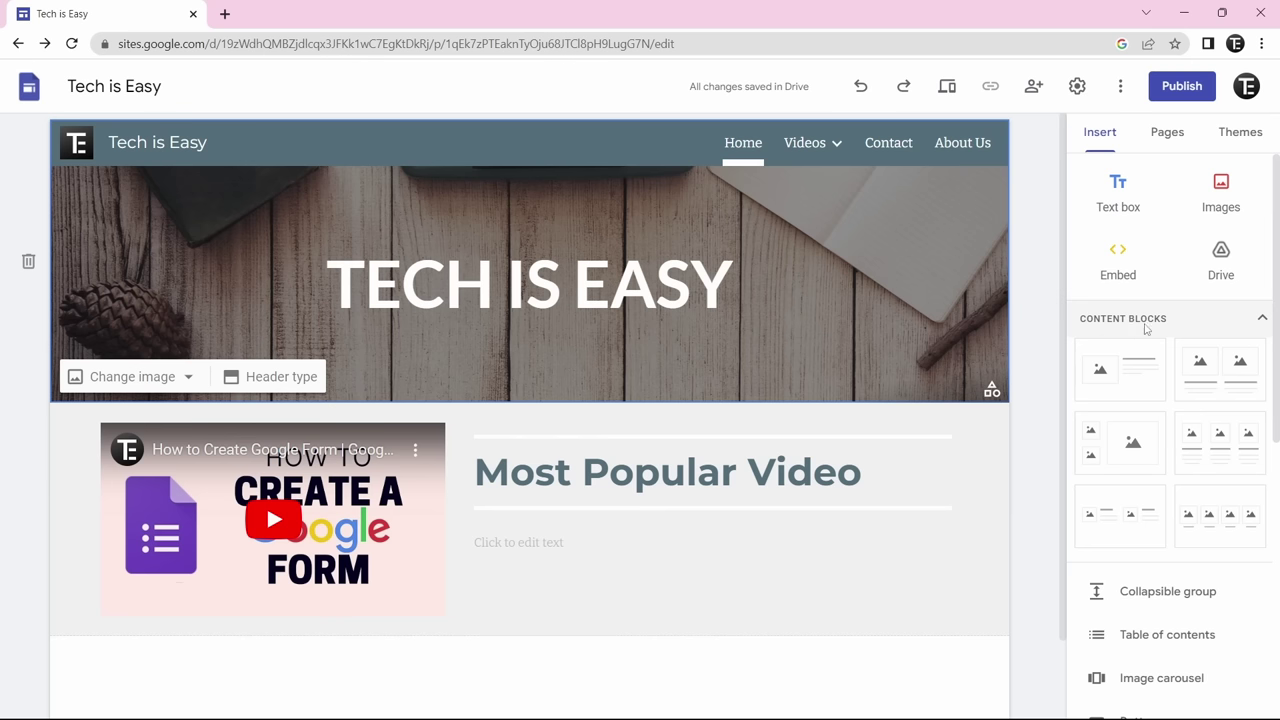
scroll(1181, 371, "down", 5)
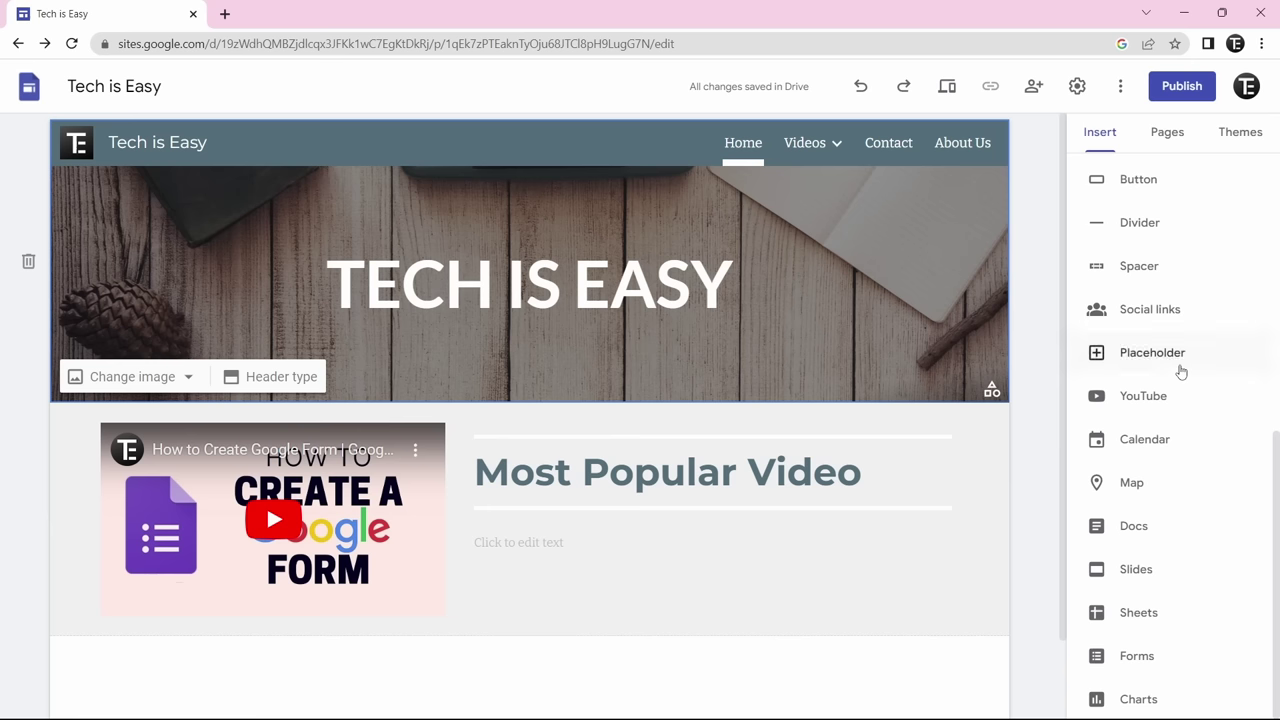
scroll(1181, 371, "up", 3)
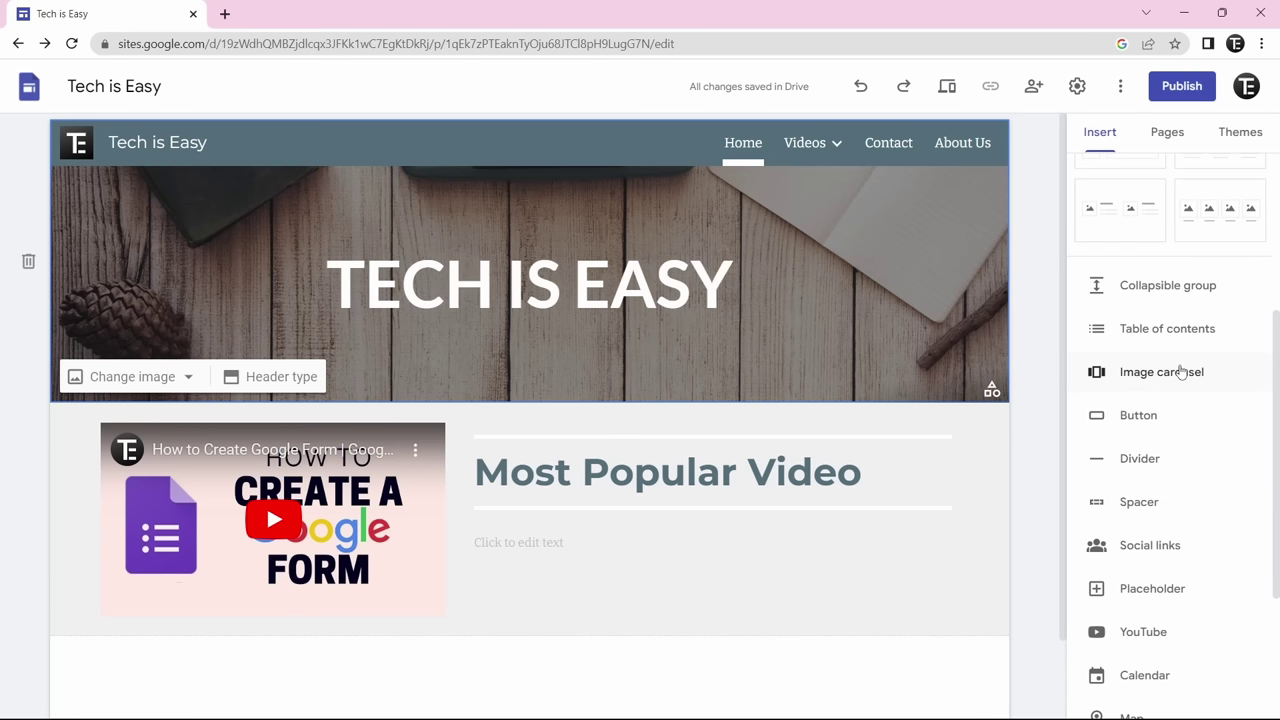
scroll(1181, 371, "up", 3)
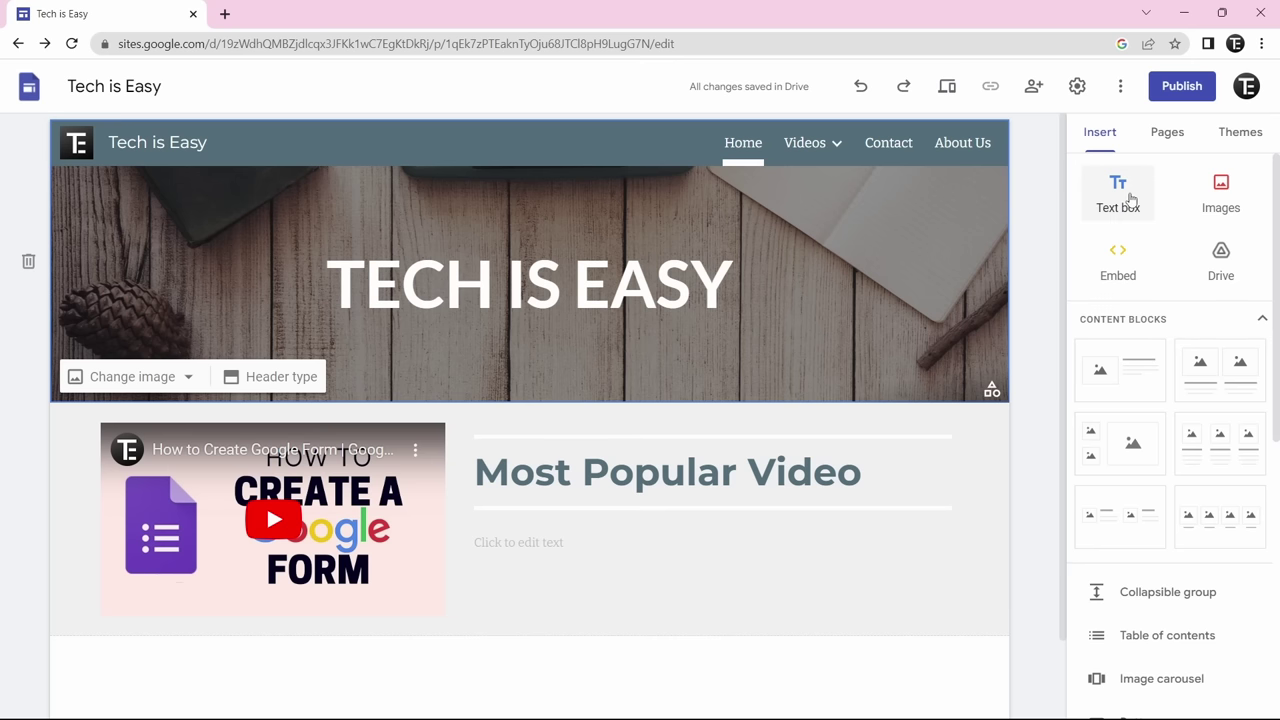
- Add a 'Hello, Subscribe!' text box and move it below the video section
left_click(1119, 197)
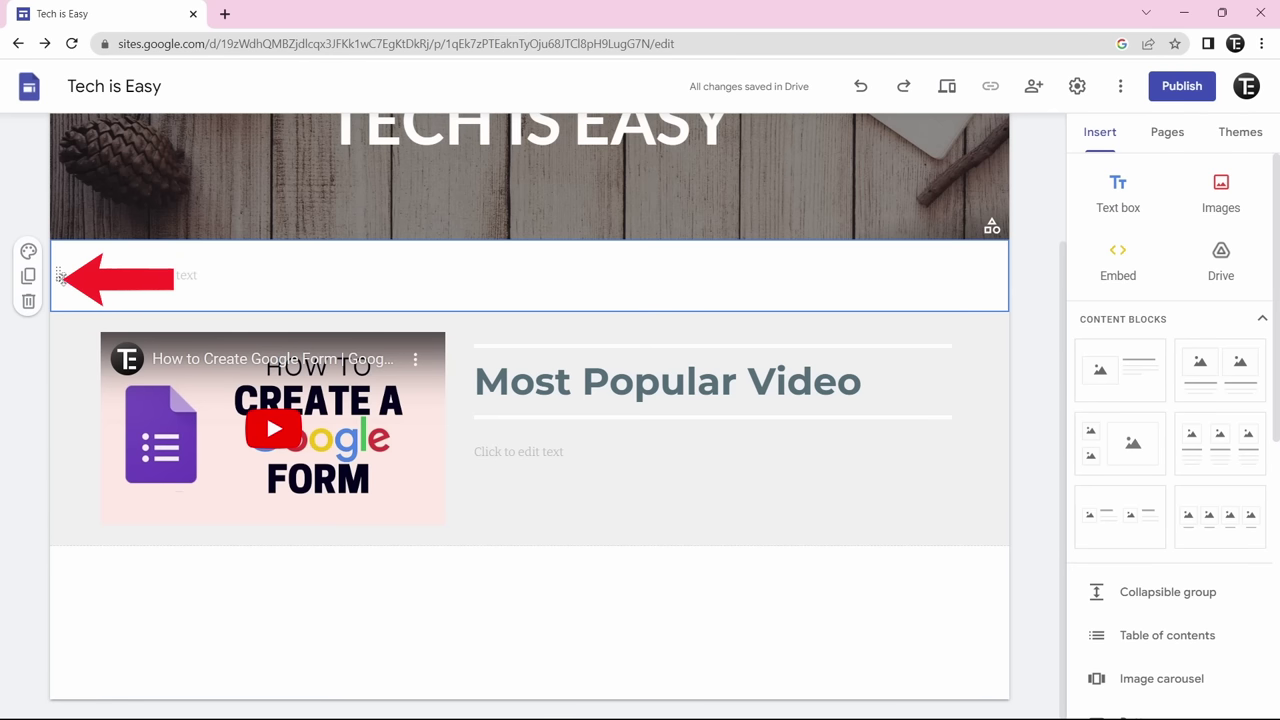
left_click_drag(60, 274, 50, 545)
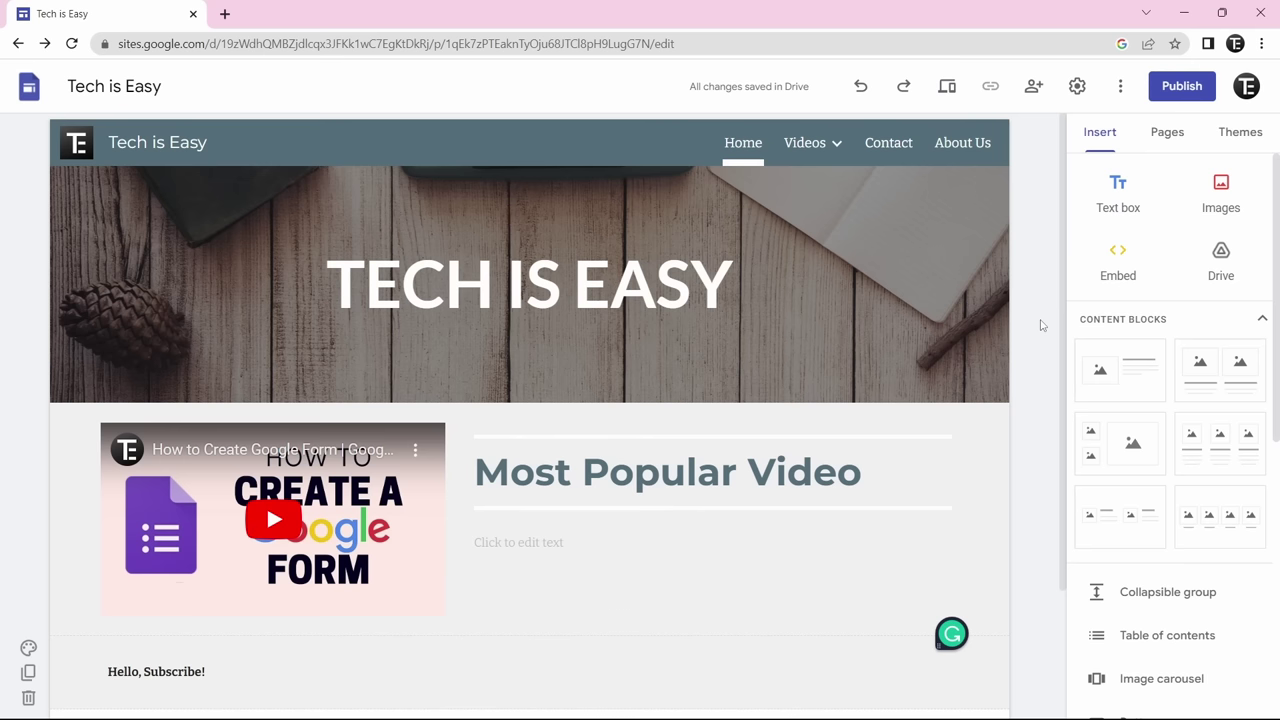
scroll(1175, 490, "down", 2)
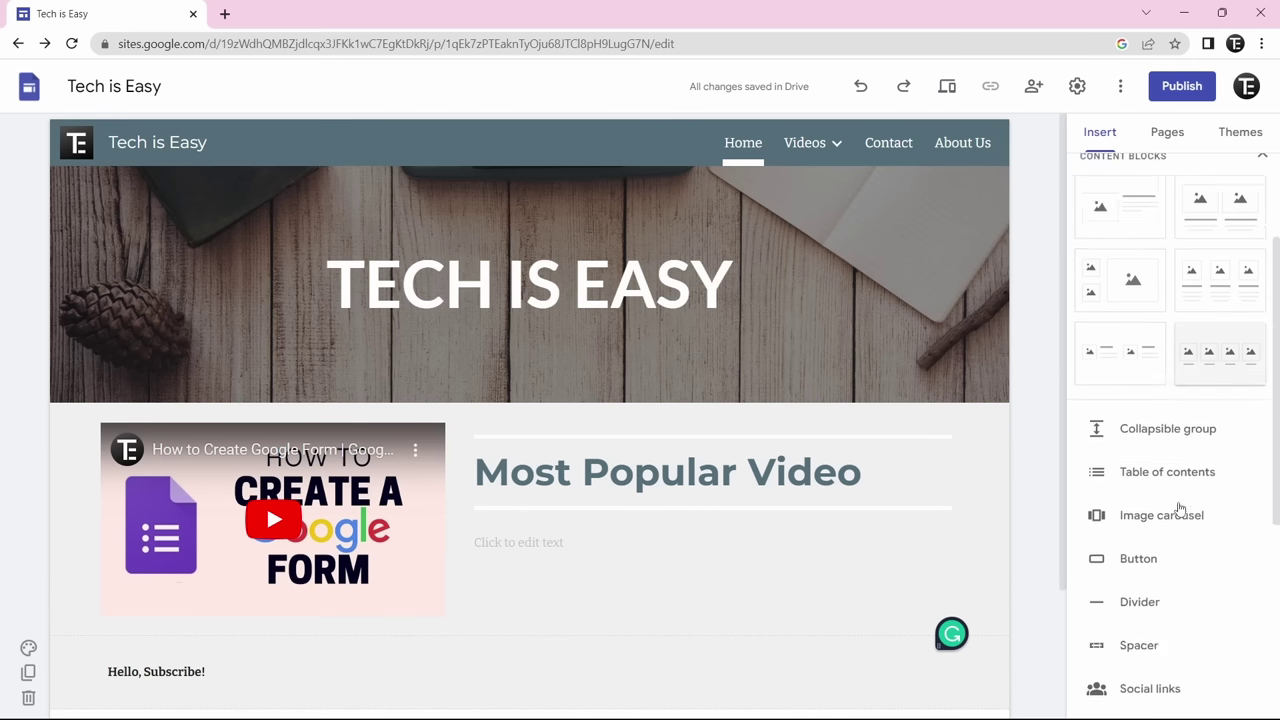
scroll(1126, 550, "up", 2)
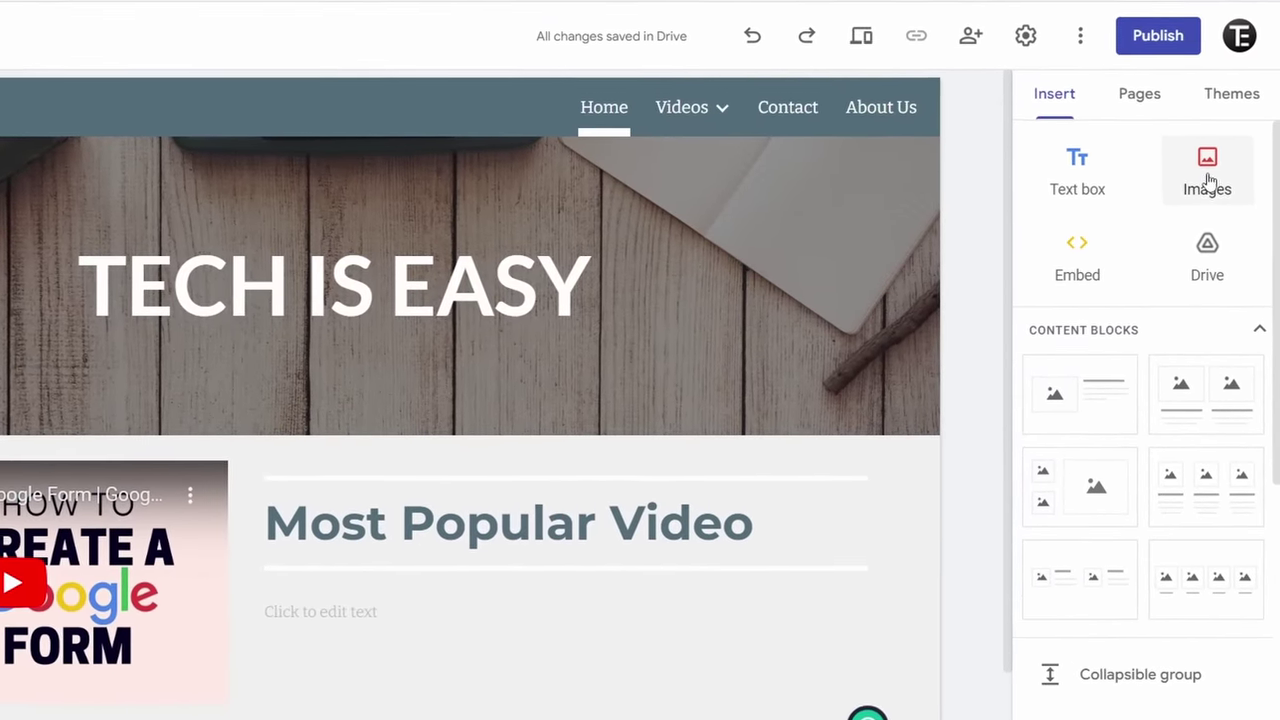
- Upload the TECH IS EASY banner image into a new section below 'Hello, Subscribe!'
left_click(1212, 180)
left_click(1195, 238)
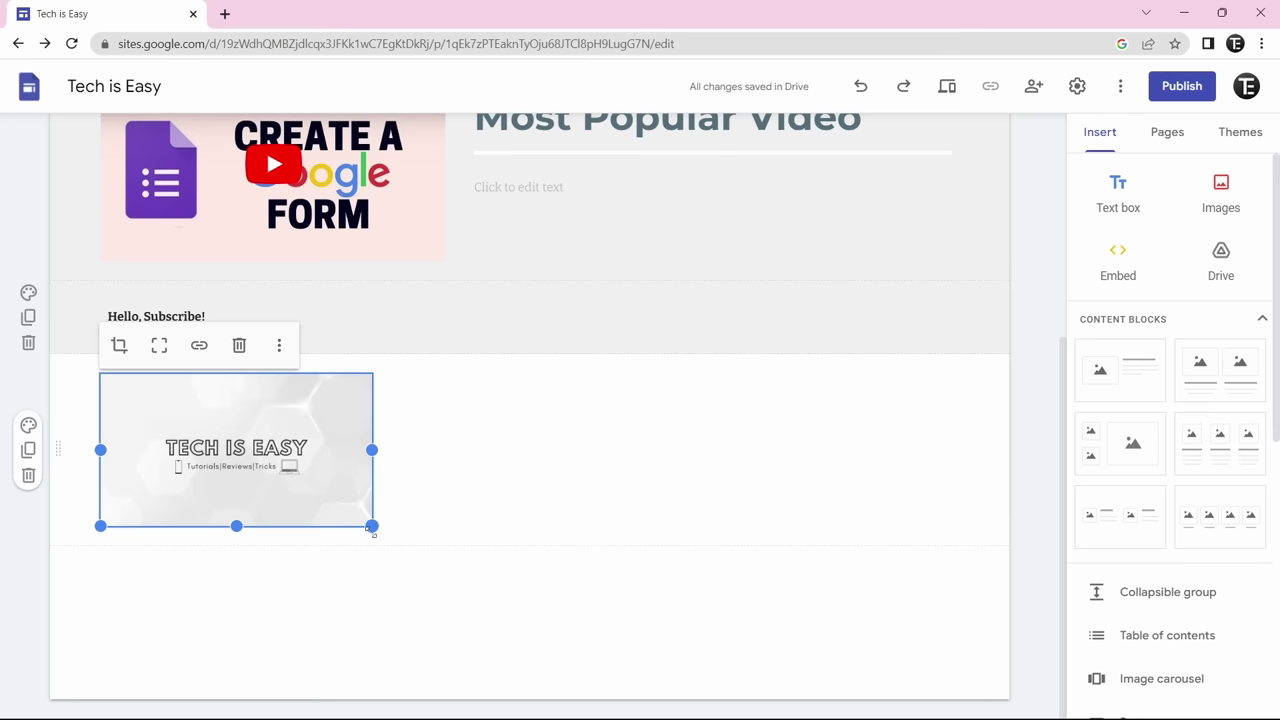
left_click(584, 488)
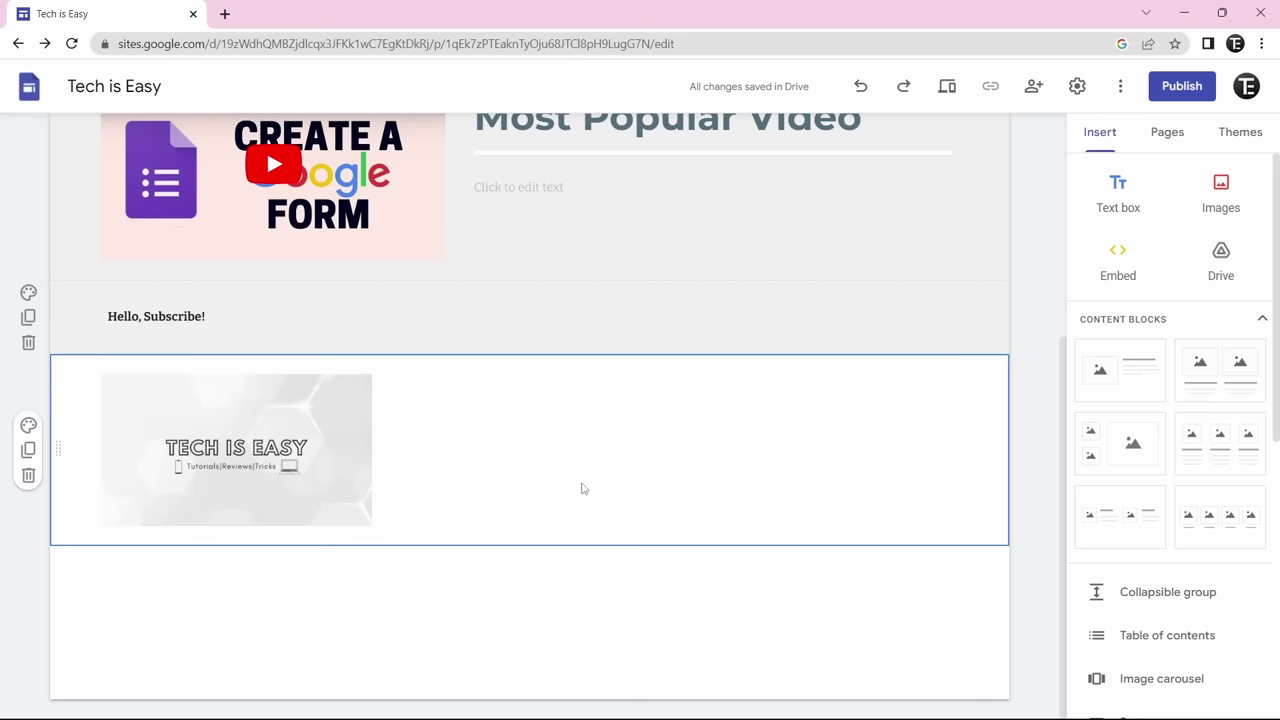
scroll(1118, 301, "down", 4)
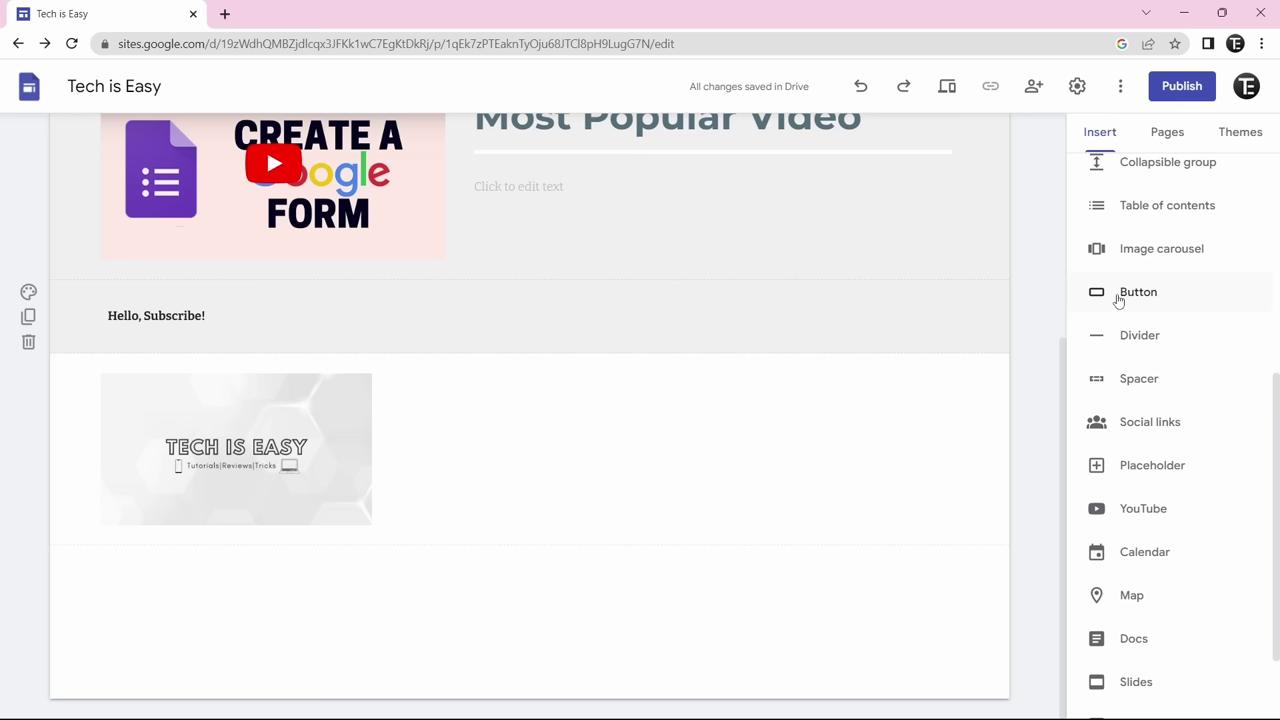
- Insert a button named 'Videos' that links to the site's Videos page
left_click(1118, 296)
left_click(733, 482)
left_click(1134, 304)
type("A")
key("BackSpace")
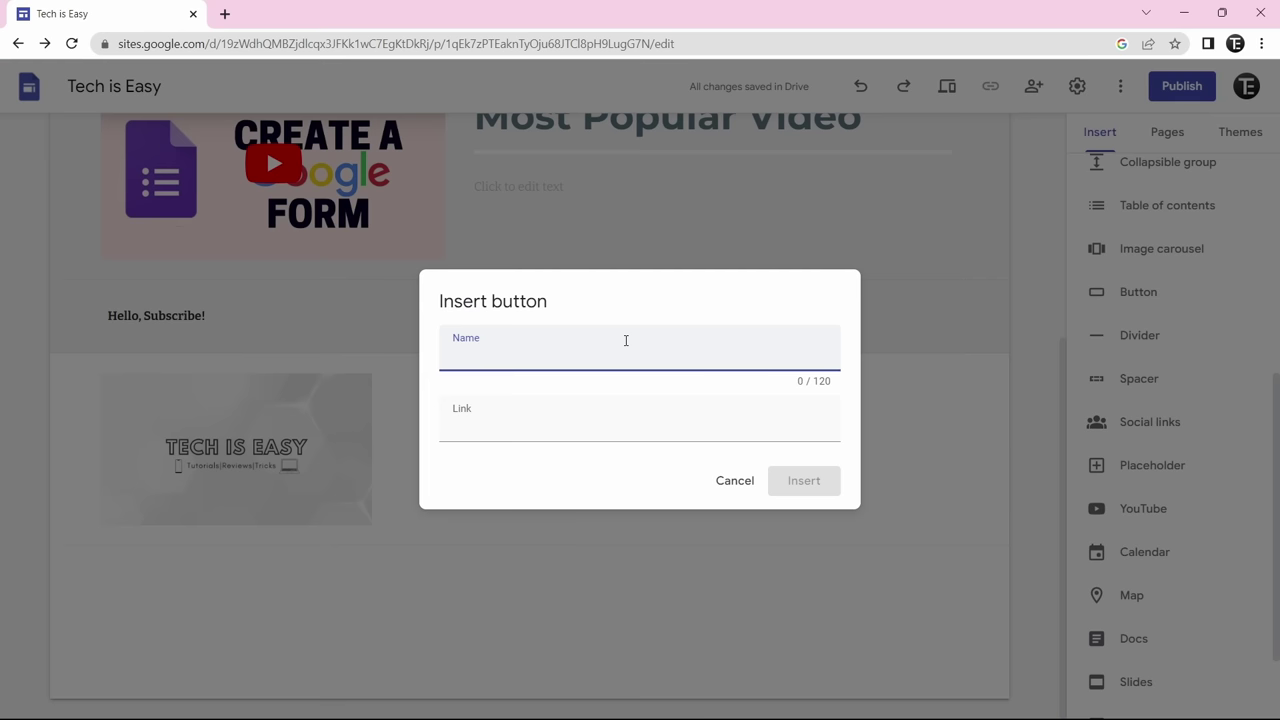
type("Videos")
left_click(569, 423)
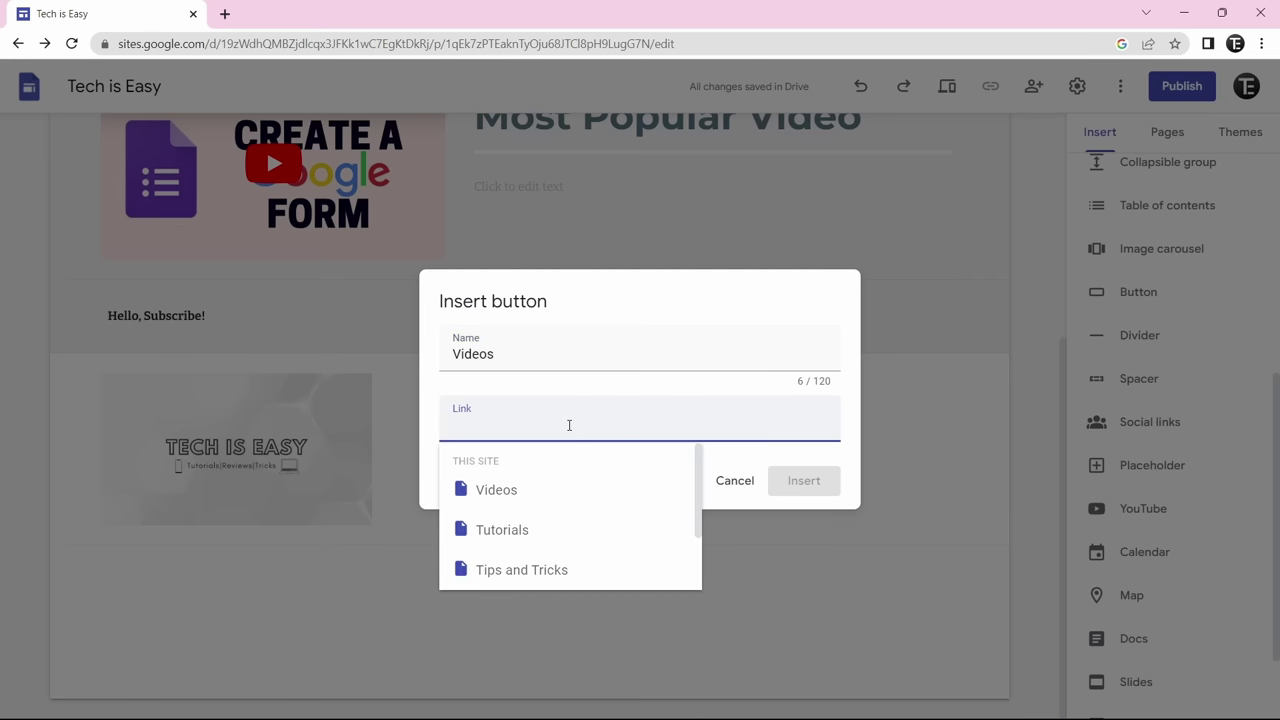
left_click(496, 490)
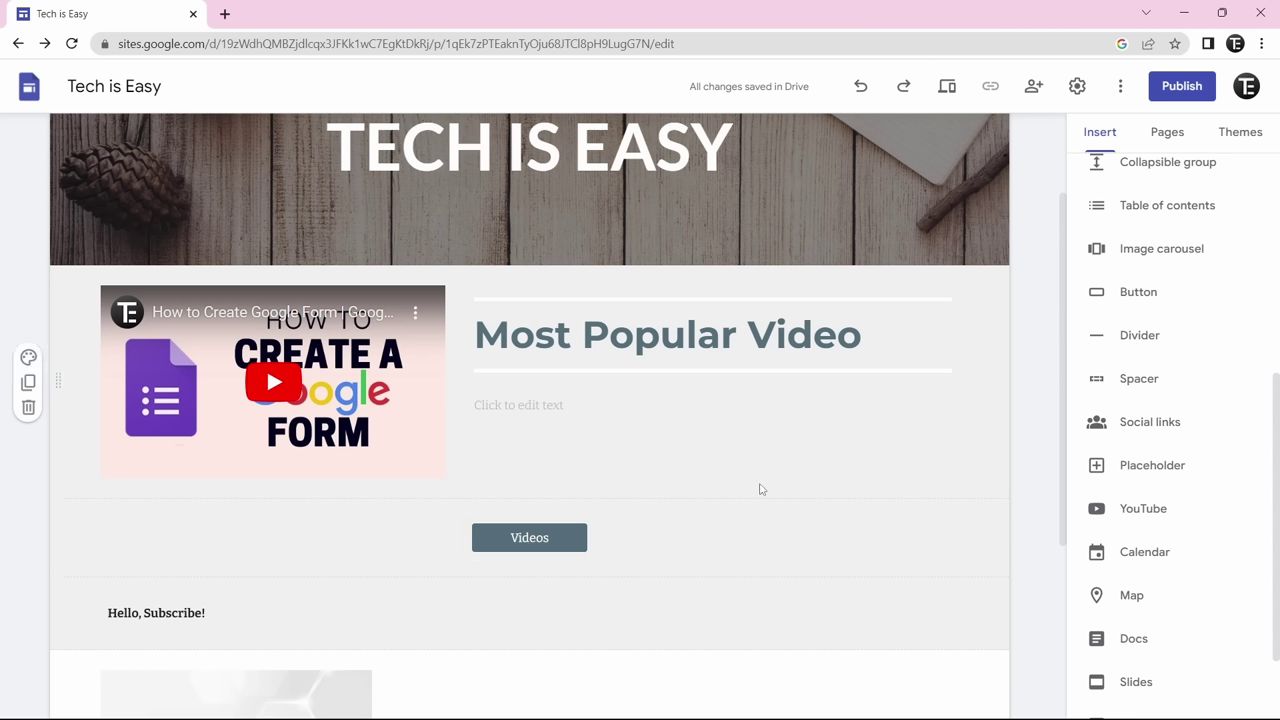
scroll(760, 489, "down", 3)
scroll(1160, 358, "down", 1)
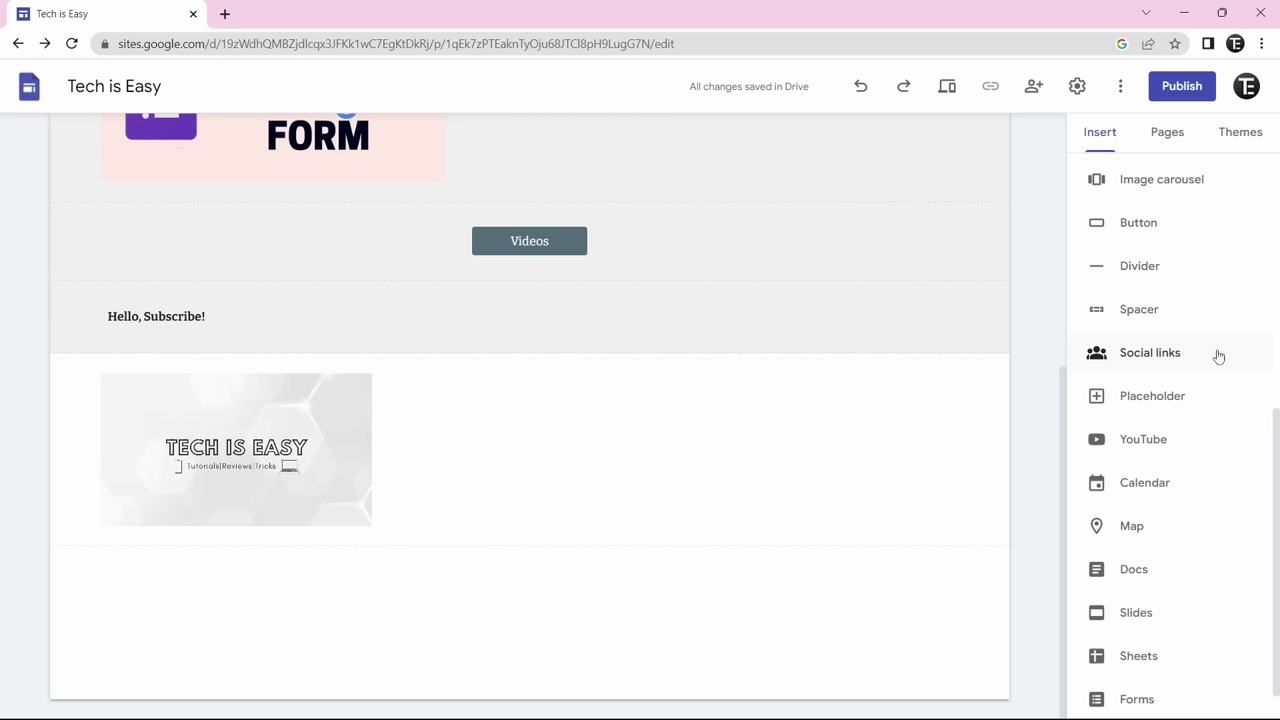
- Add YouTube and Instagram social icons with Square shape and Colored style
left_click(1122, 358)
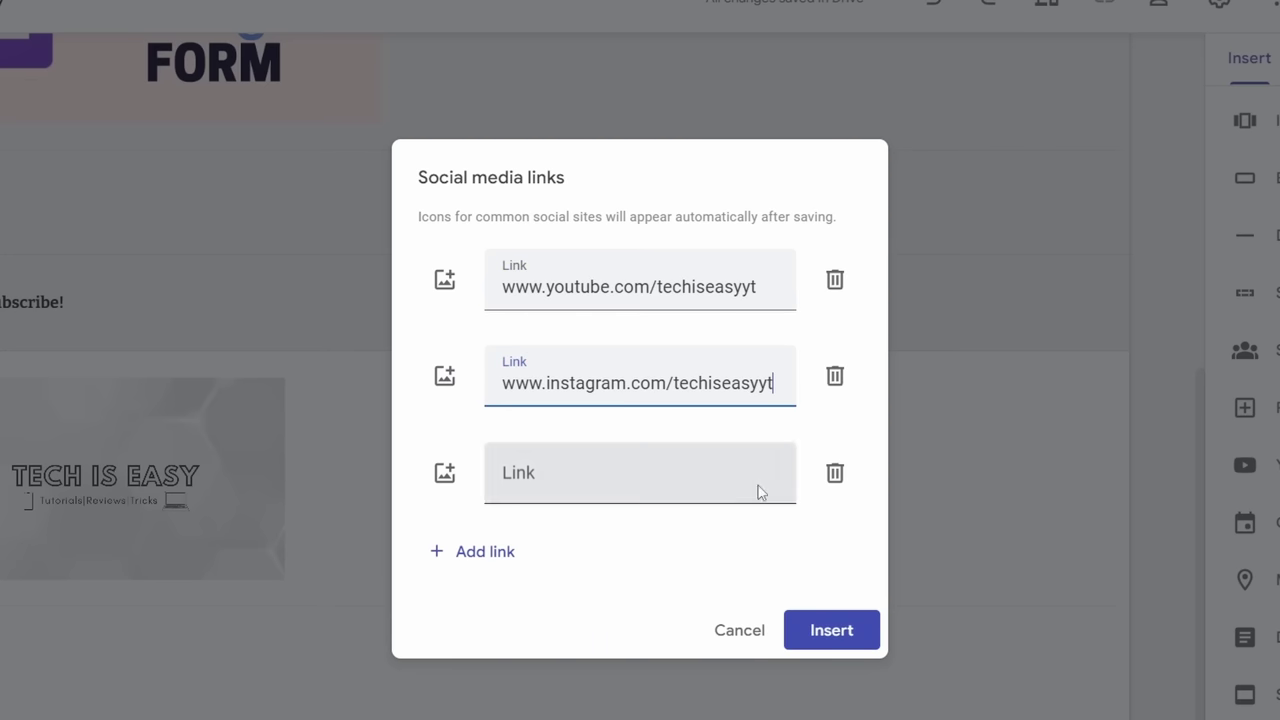
left_click(810, 632)
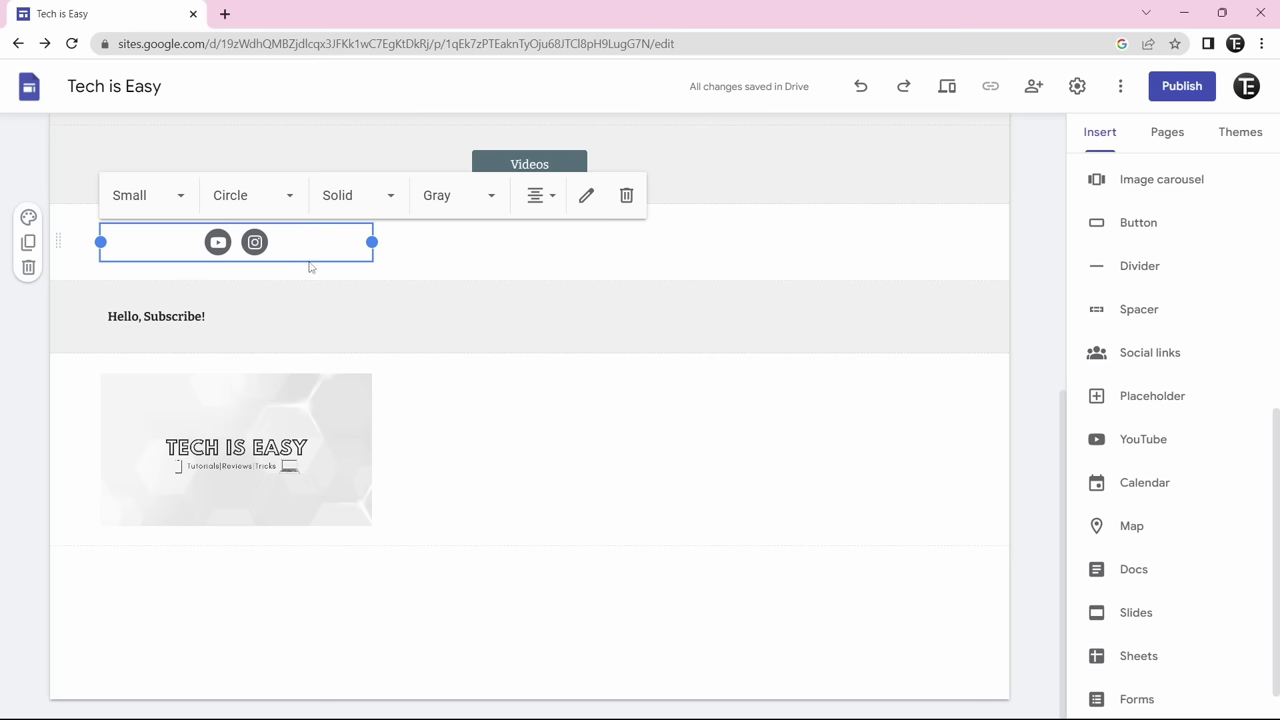
left_click(288, 198)
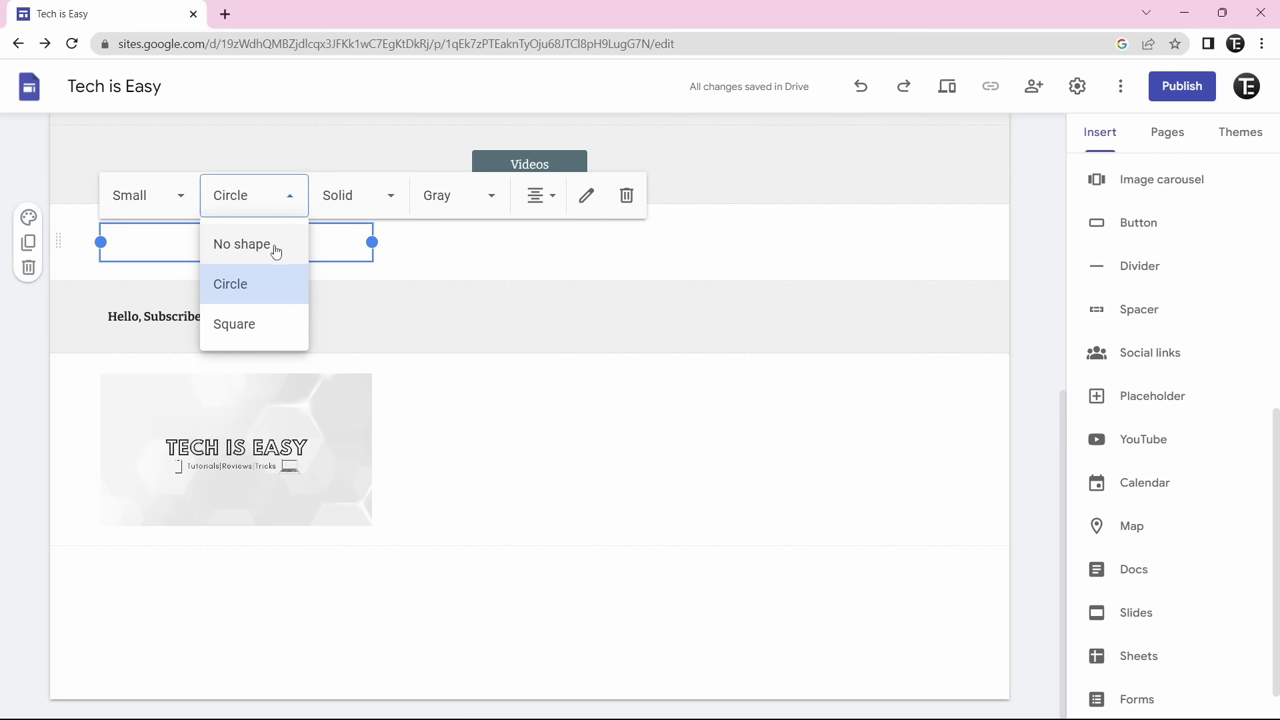
left_click(267, 326)
left_click(455, 206)
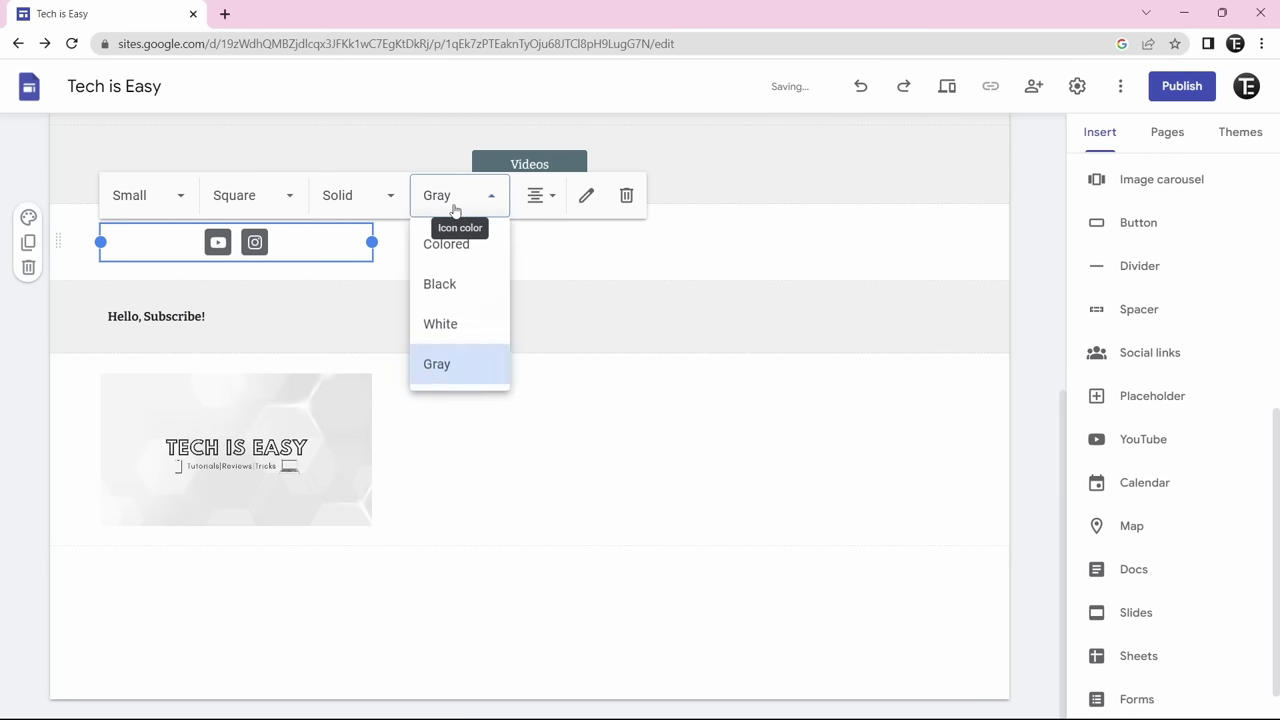
left_click(450, 244)
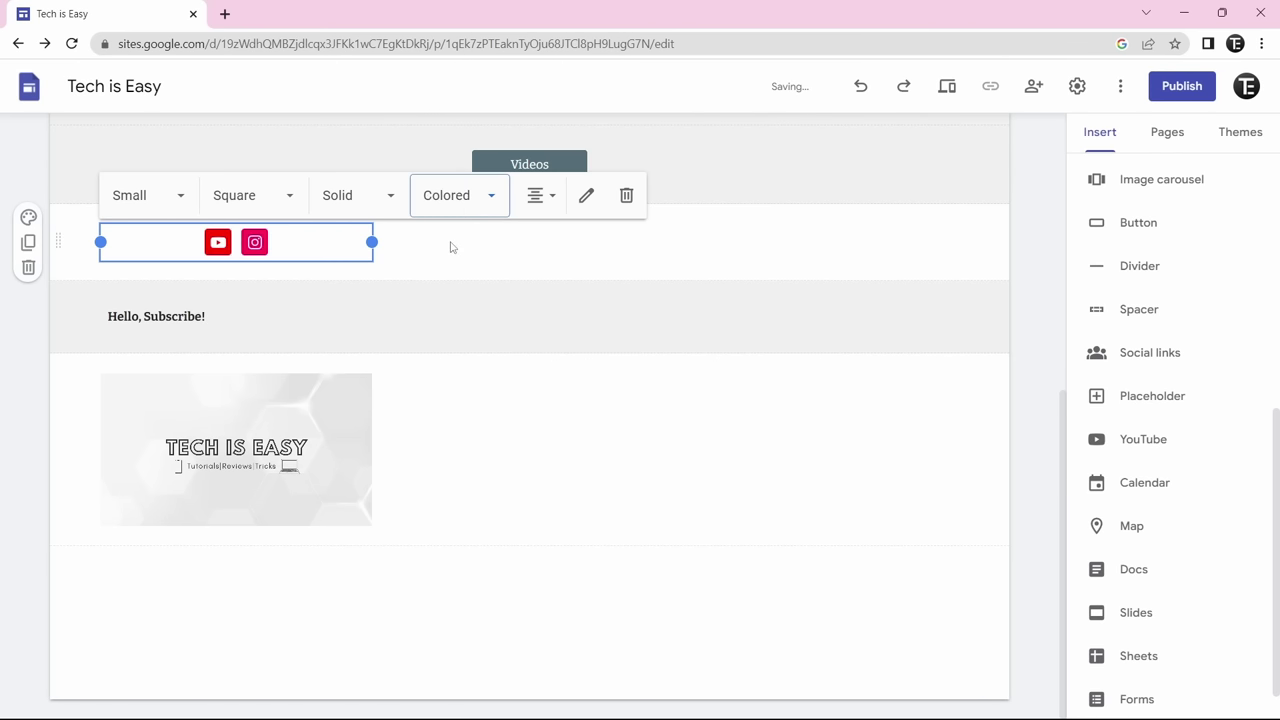
left_click(450, 247)
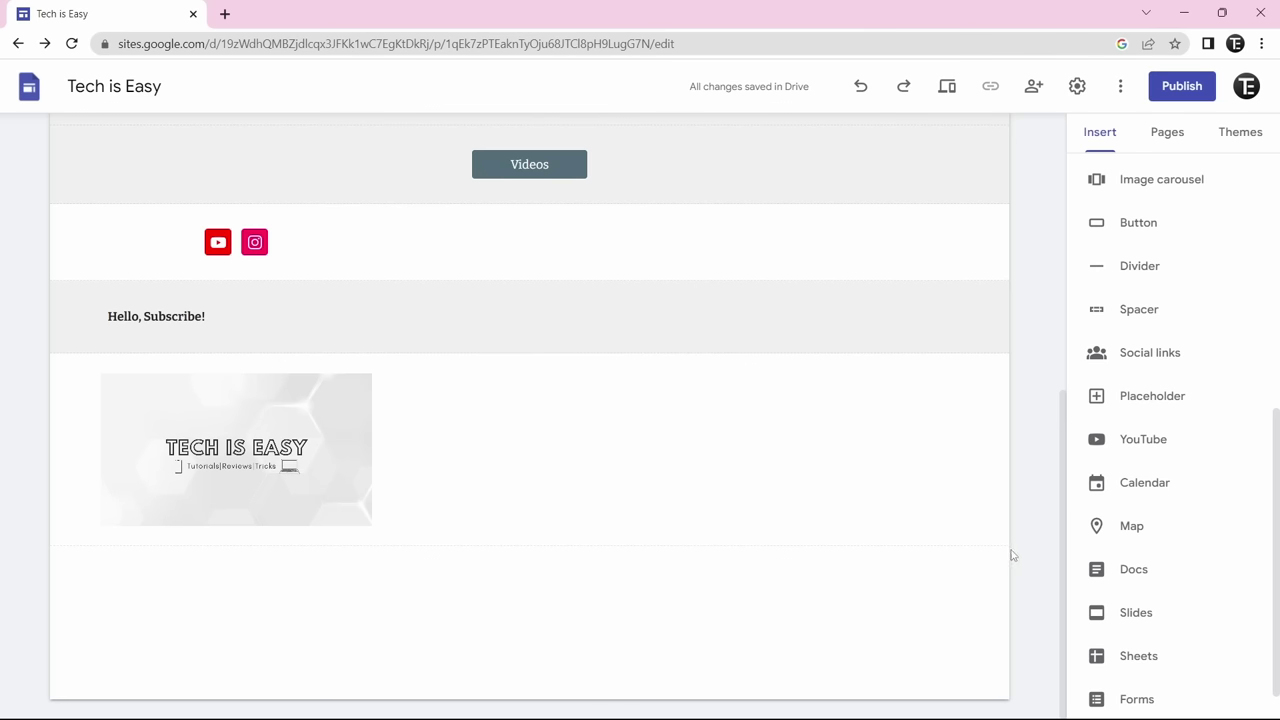
mouse_move(666, 605)
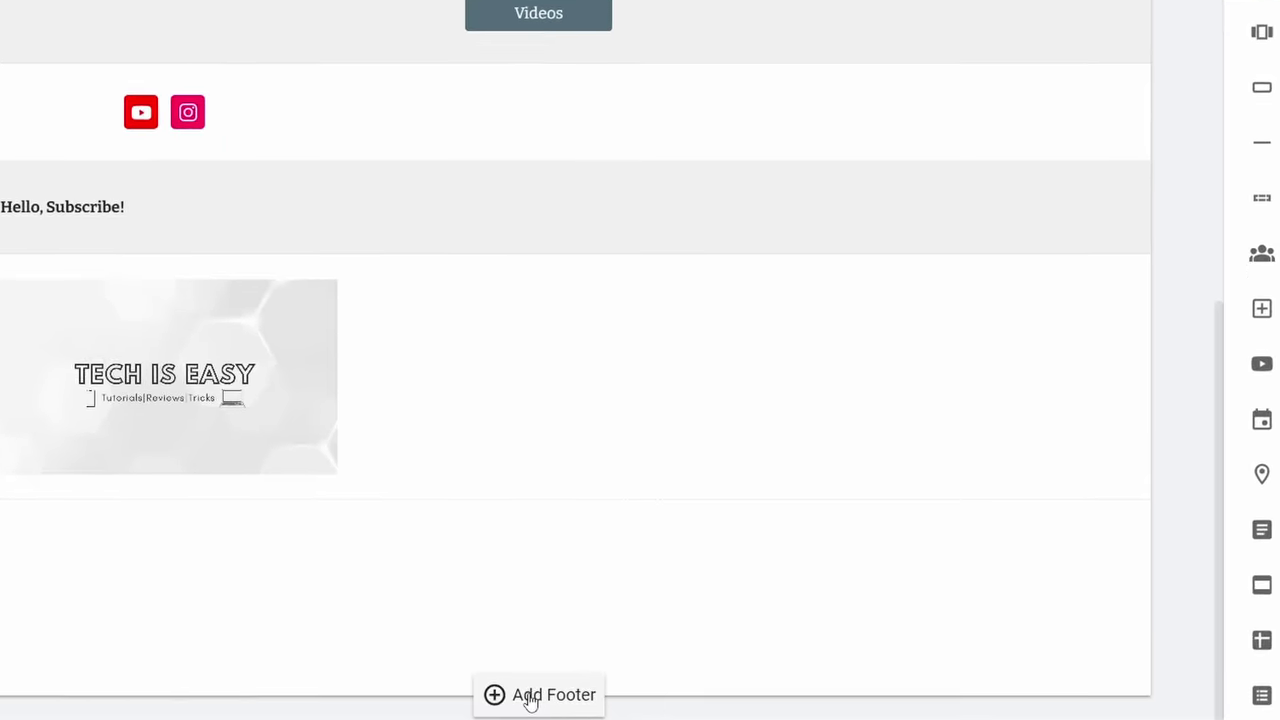
- Add a footer at the bottom of the Home page
left_click(530, 698)
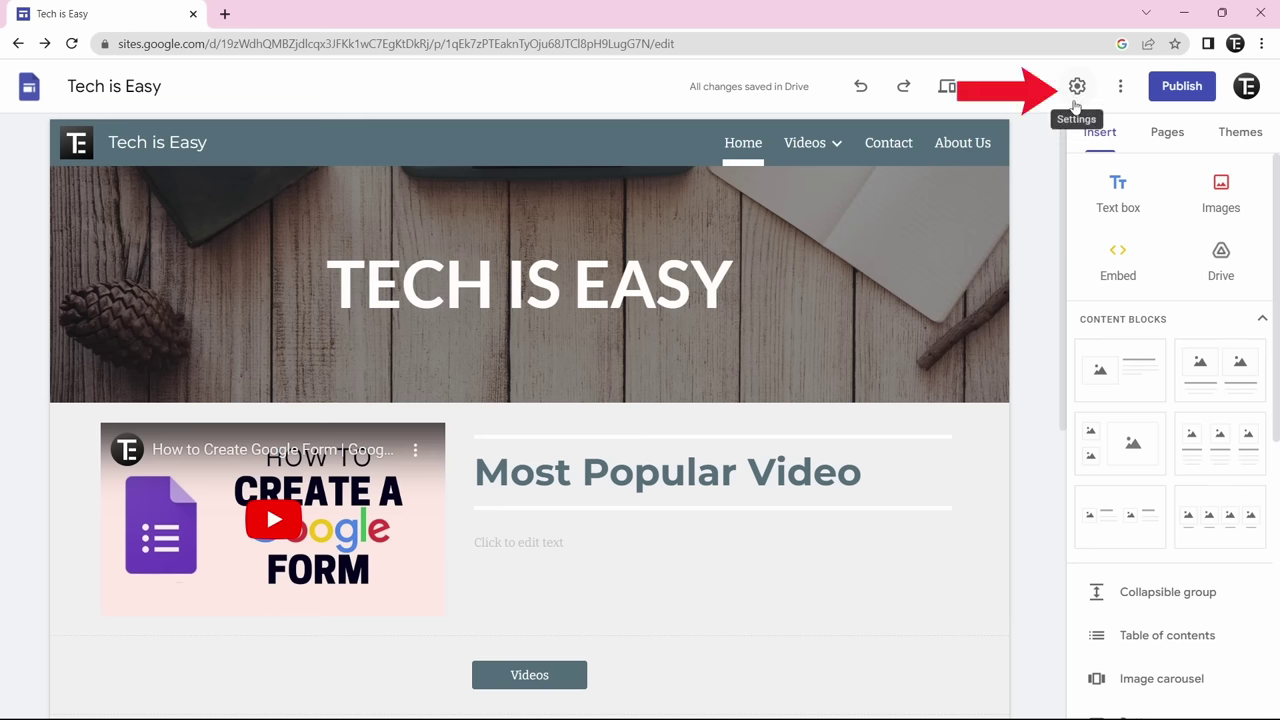
- Set the site navigation mode to Side and check the pages in the side menu
left_click(1077, 90)
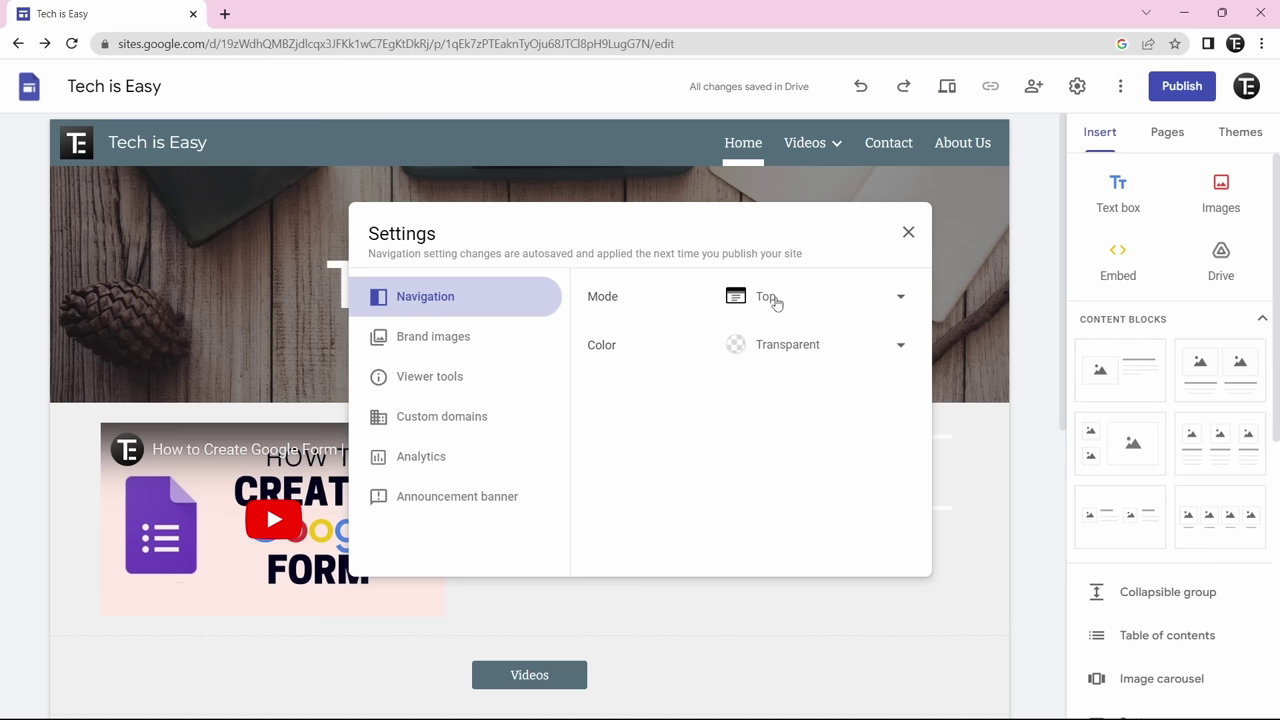
left_click(776, 302)
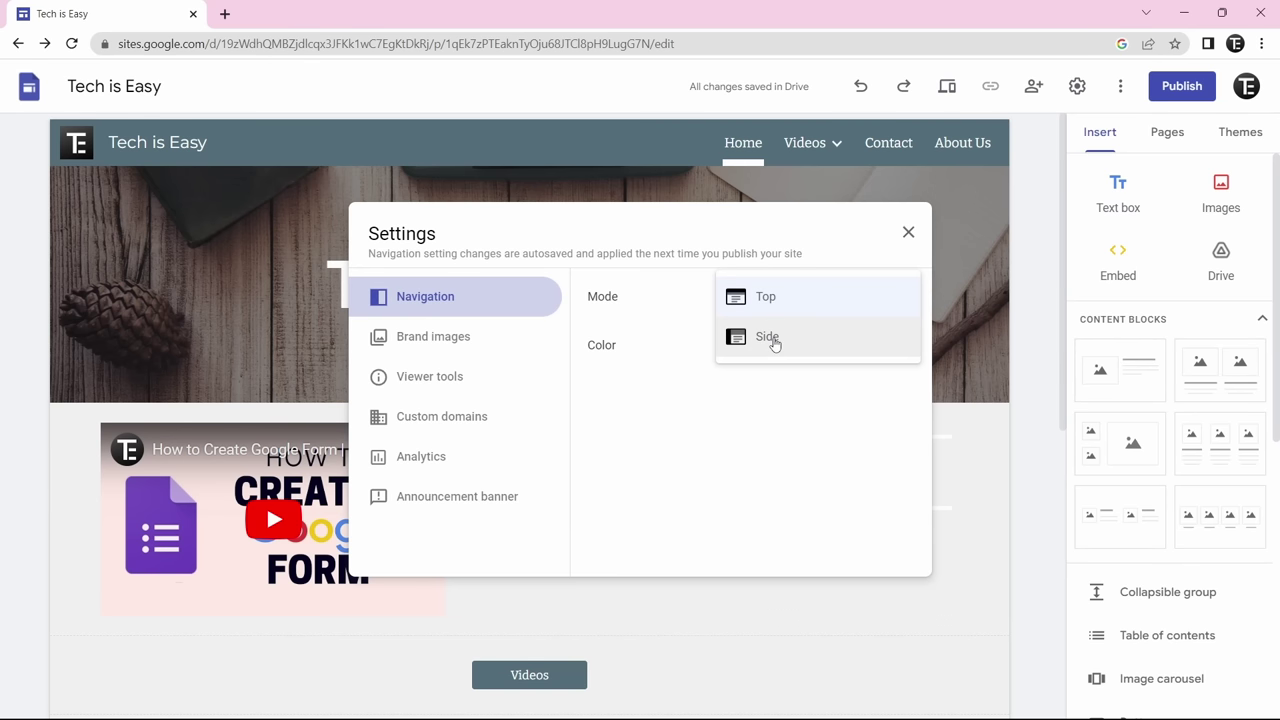
left_click(774, 342)
key("Escape")
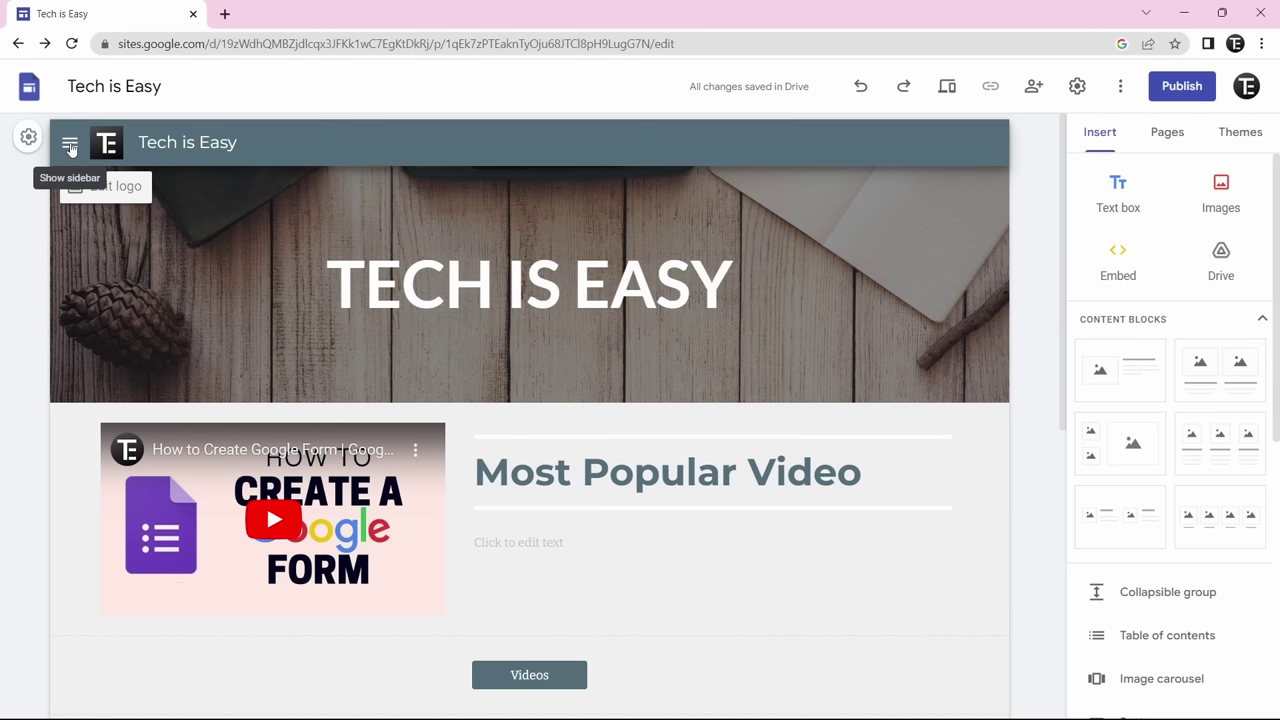
left_click(70, 146)
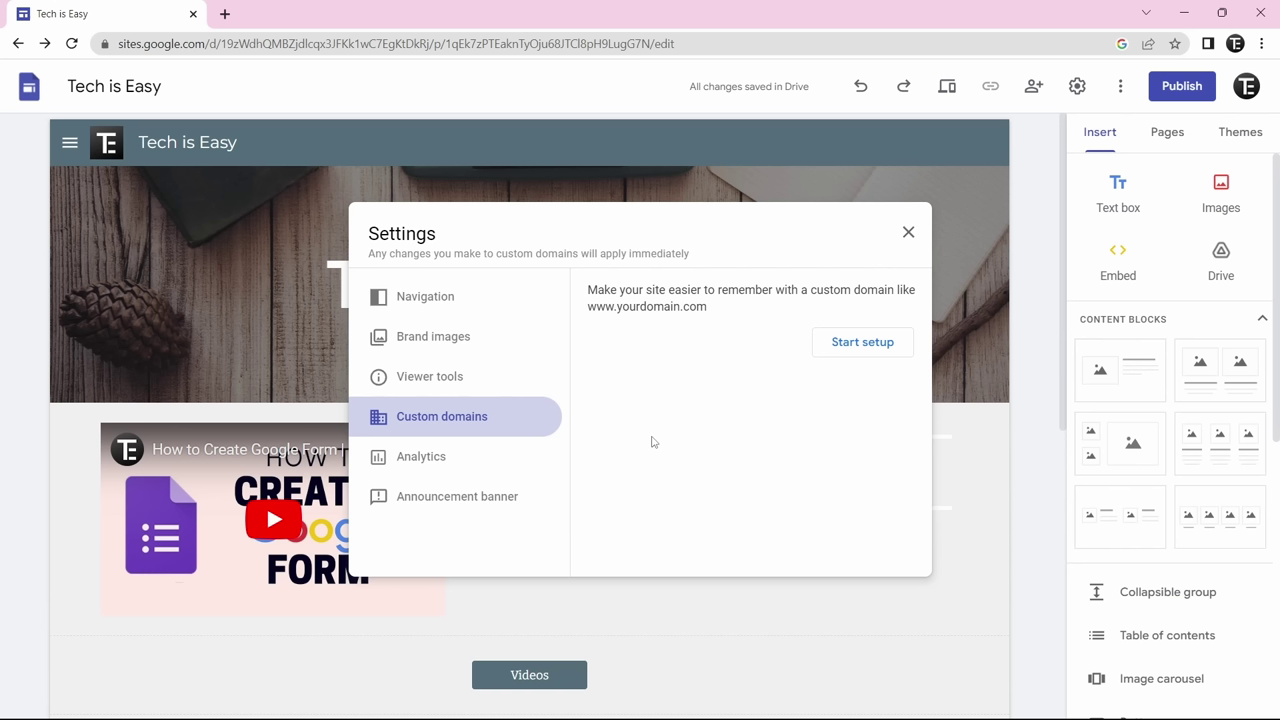
left_click(908, 232)
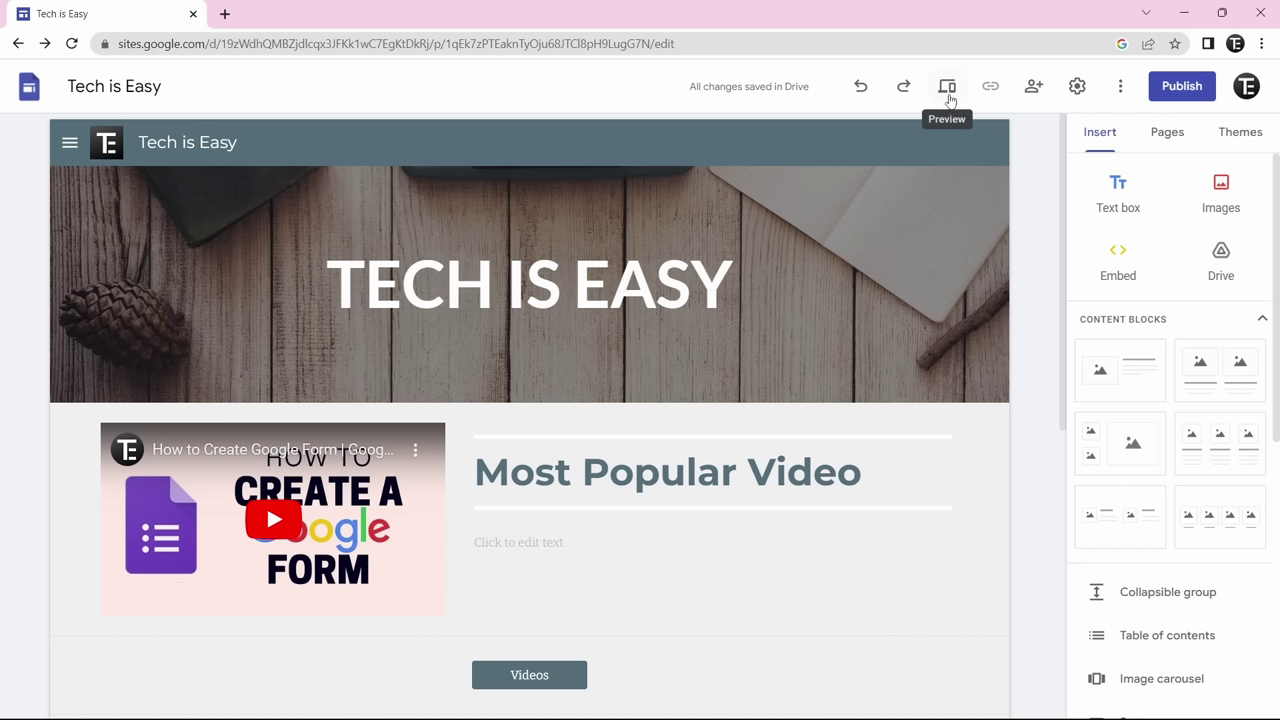
left_click(947, 88)
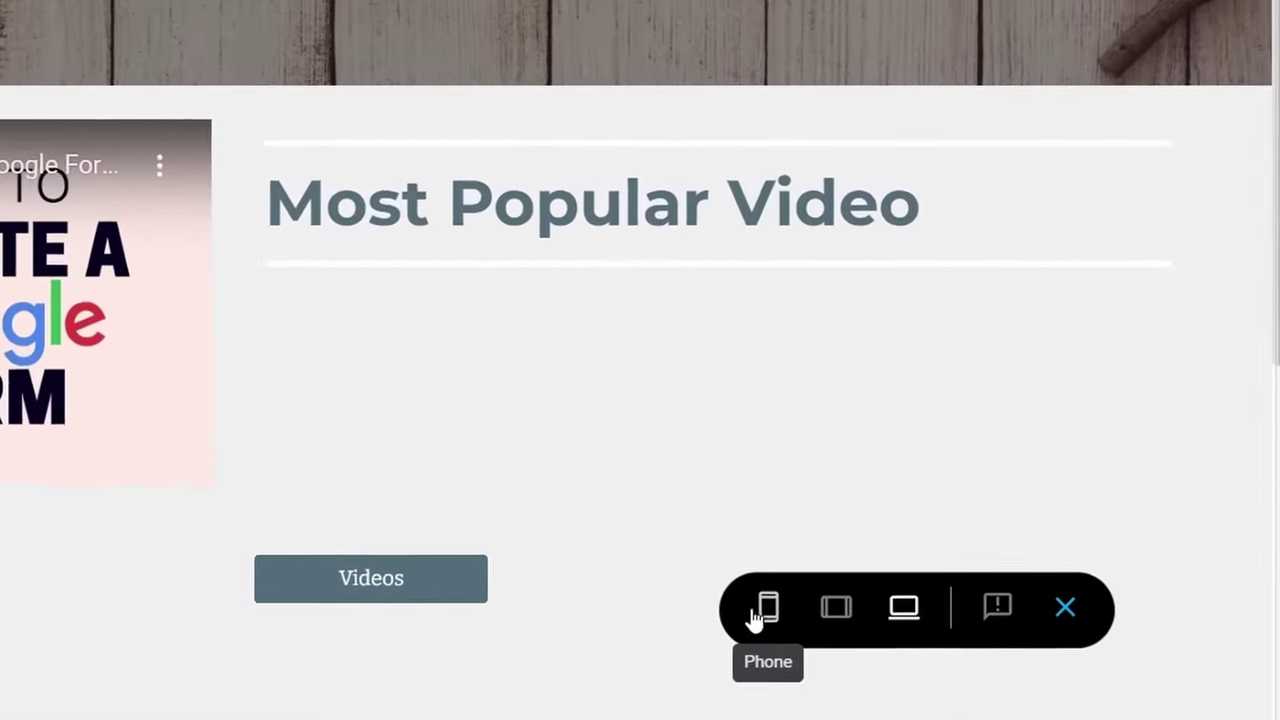
left_click(870, 628)
scroll(697, 374, "up", 3)
scroll(697, 374, "down", 6)
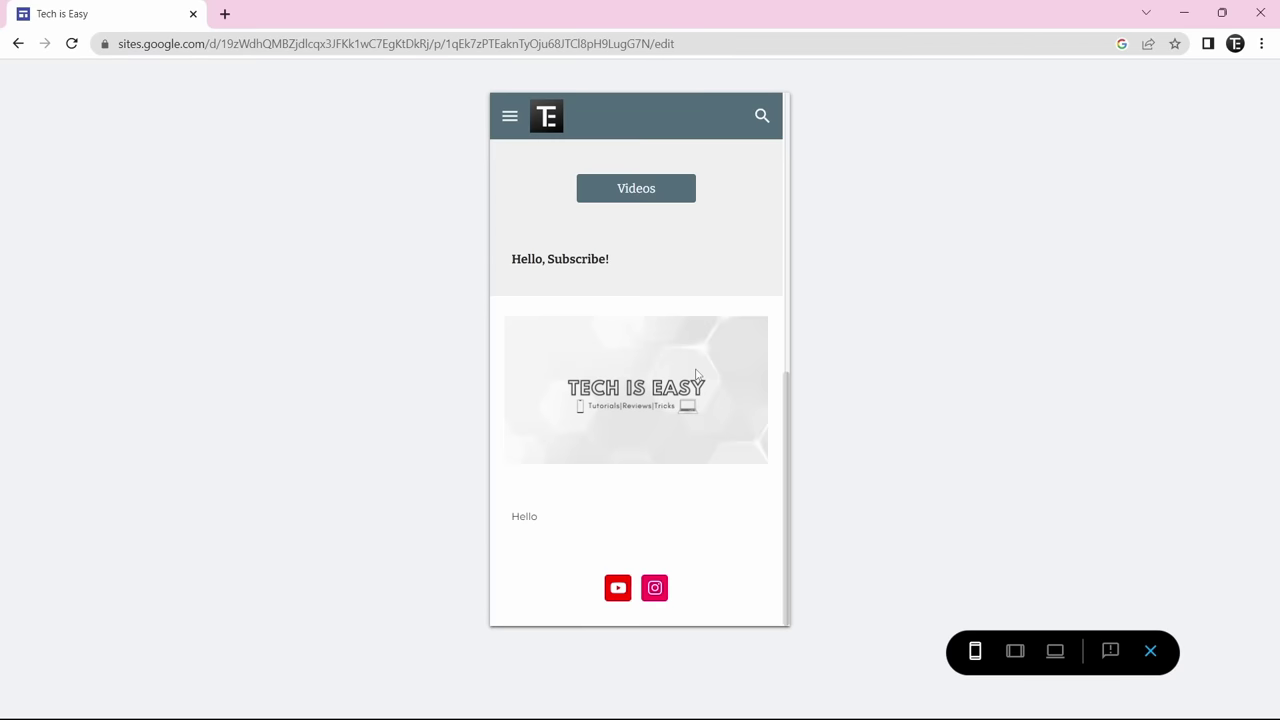
scroll(697, 374, "up", 5)
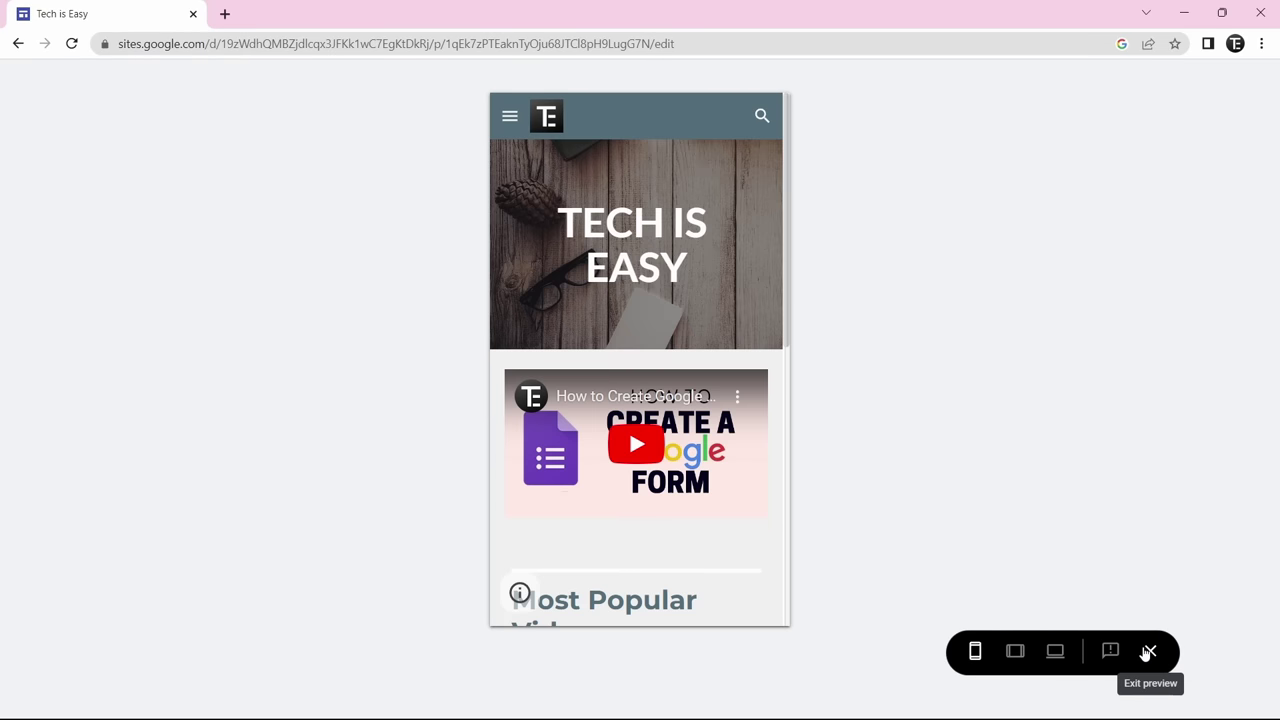
left_click(1147, 652)
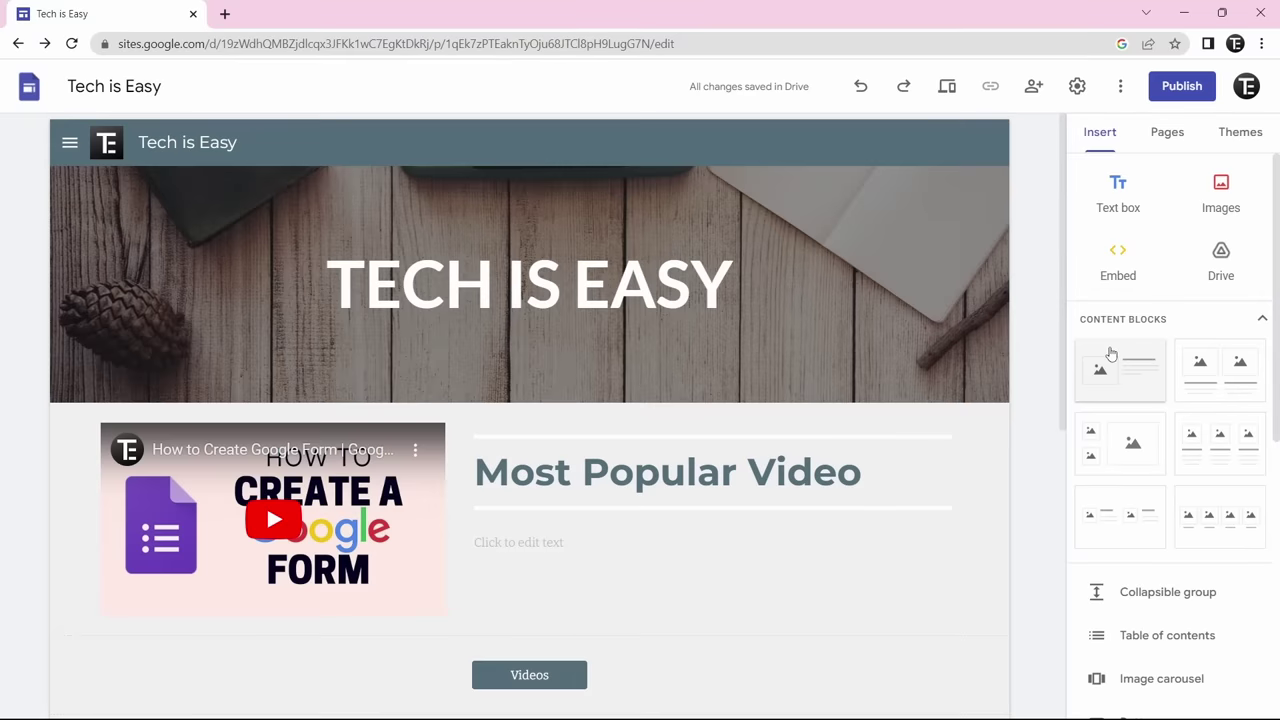
left_click(1120, 86)
- Publish the site at the web address techiseasy
left_click(1120, 86)
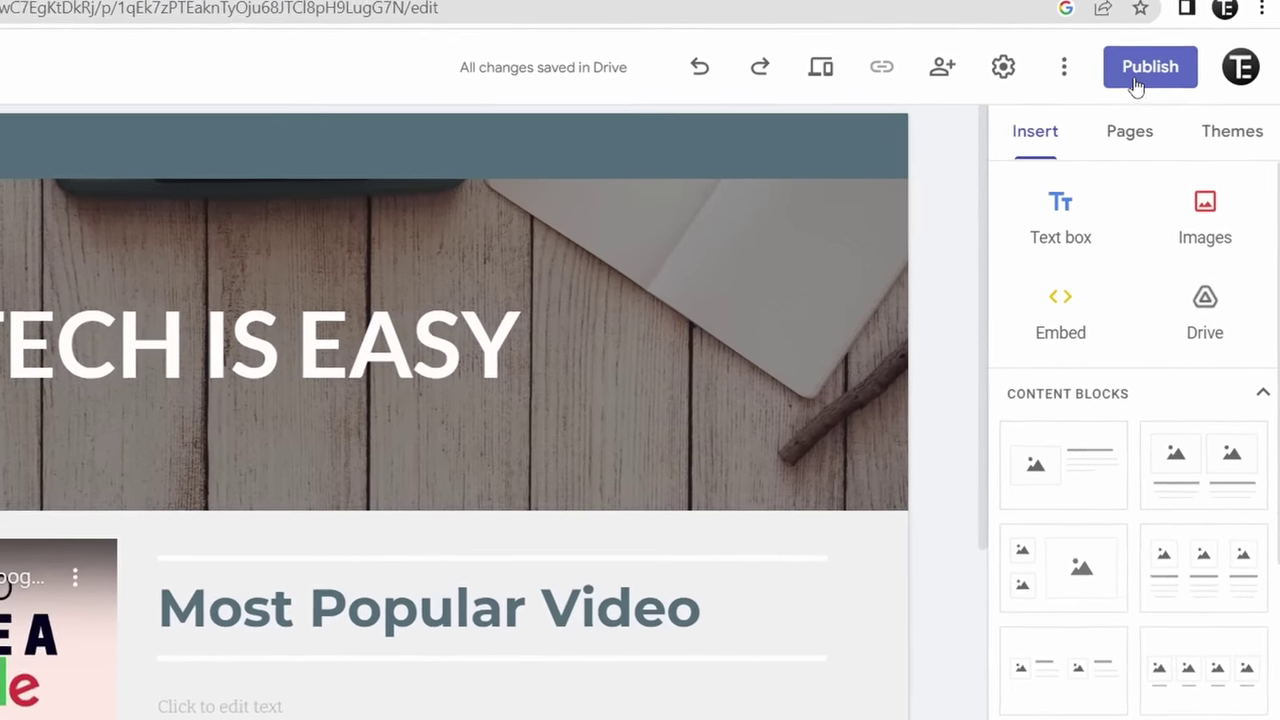
left_click(1124, 70)
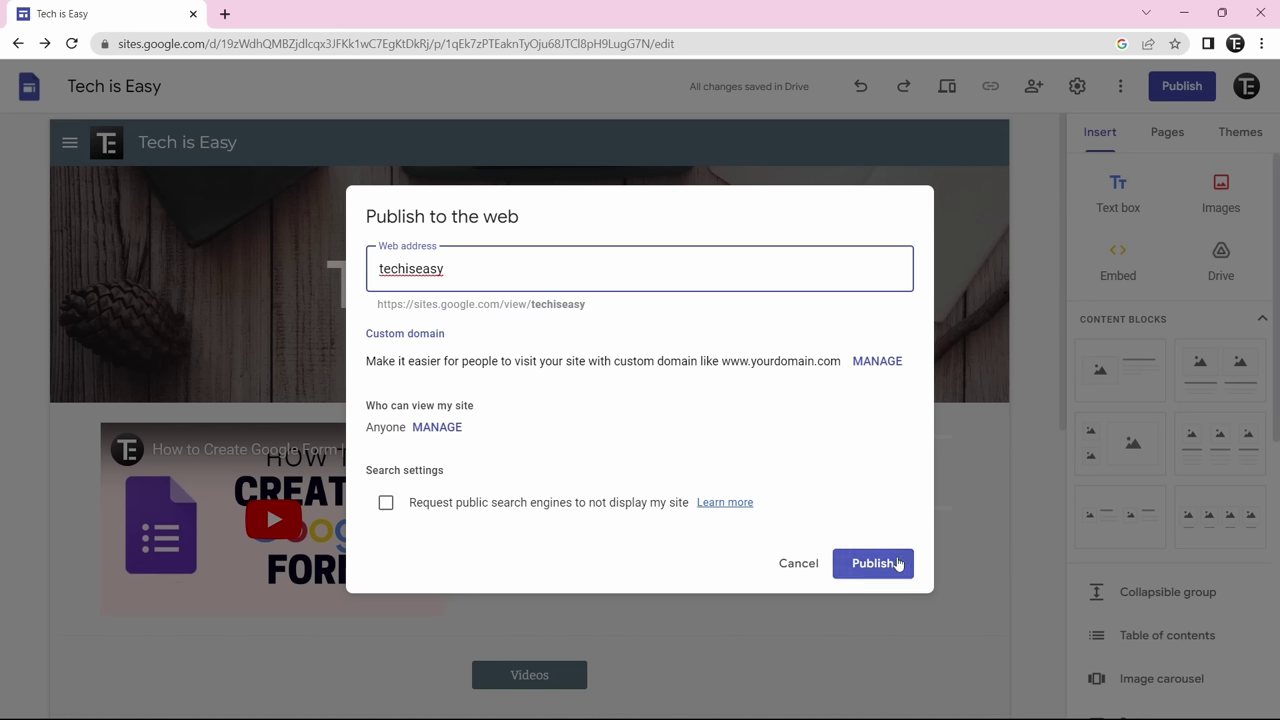
left_click(871, 564)
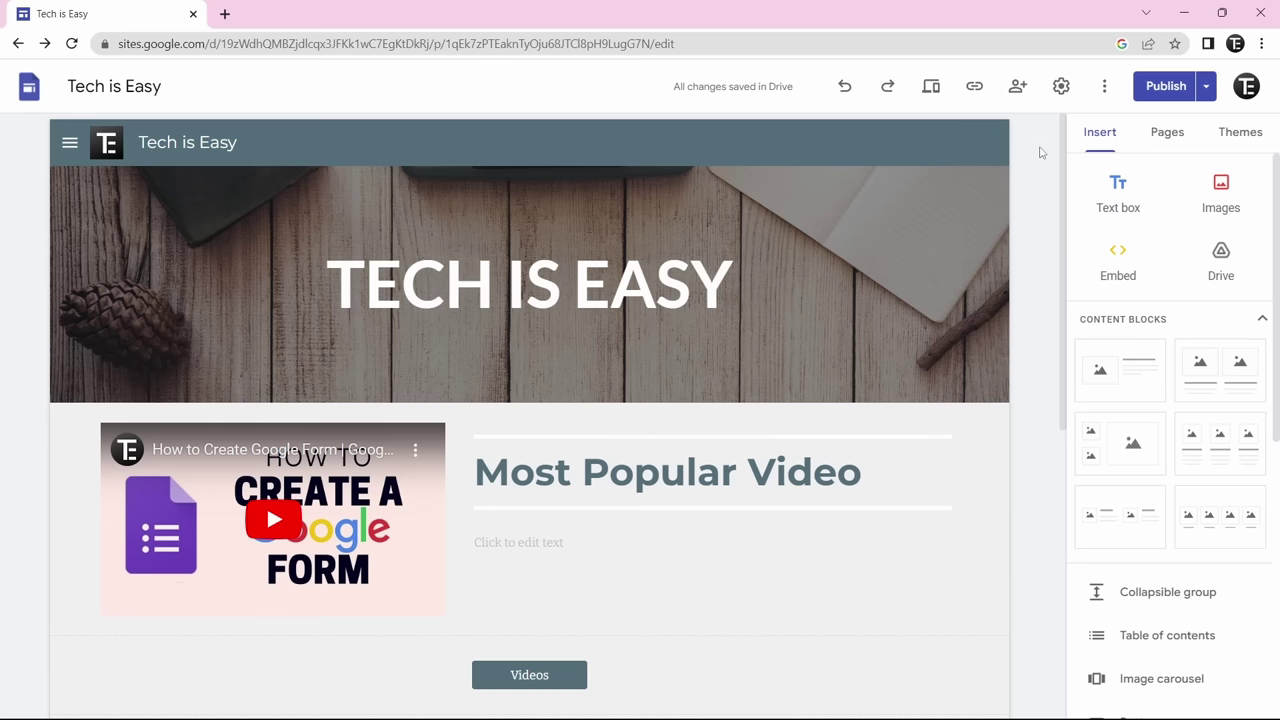
- Copy the published link sites.google.com/view/techiseasy/home
left_click(972, 90)
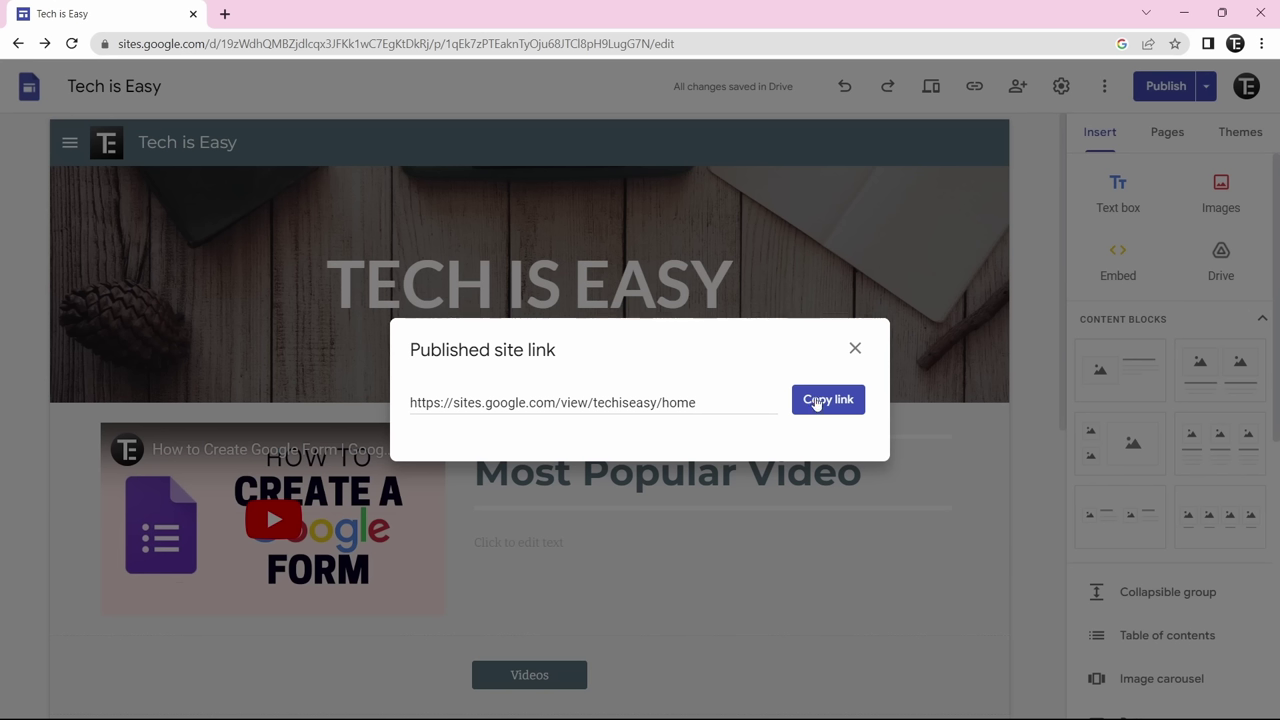
left_click(817, 401)
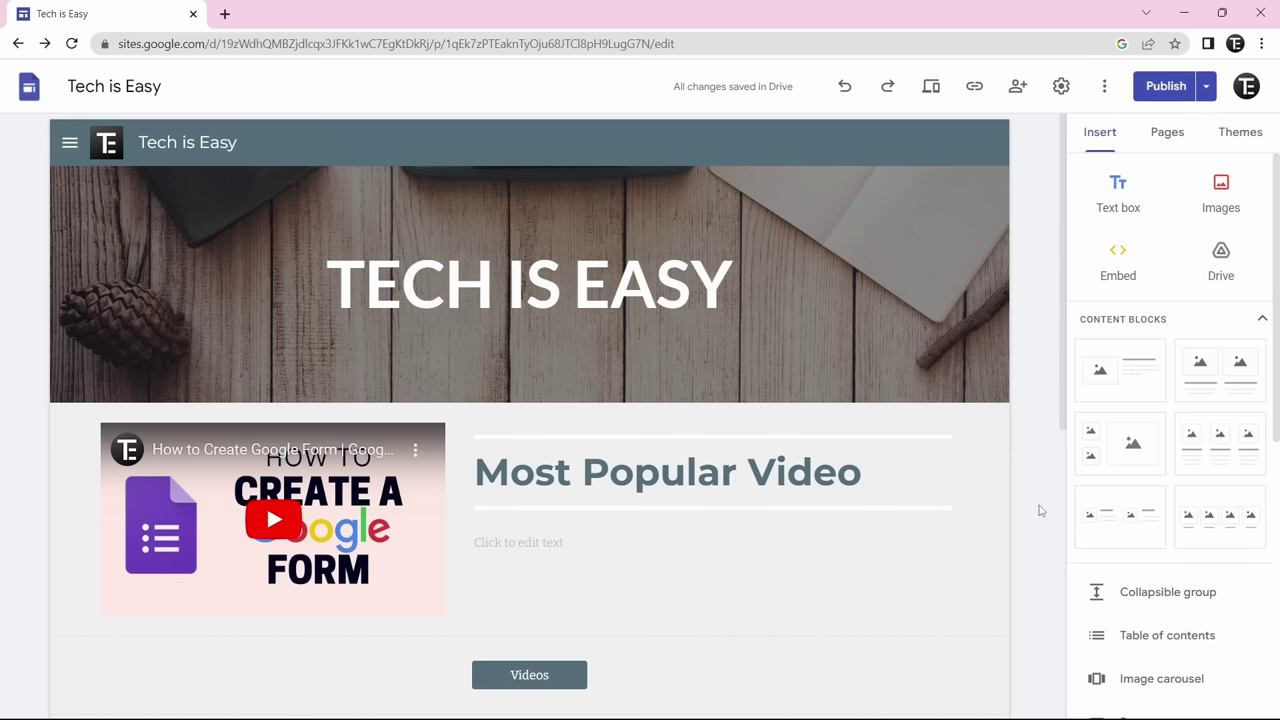